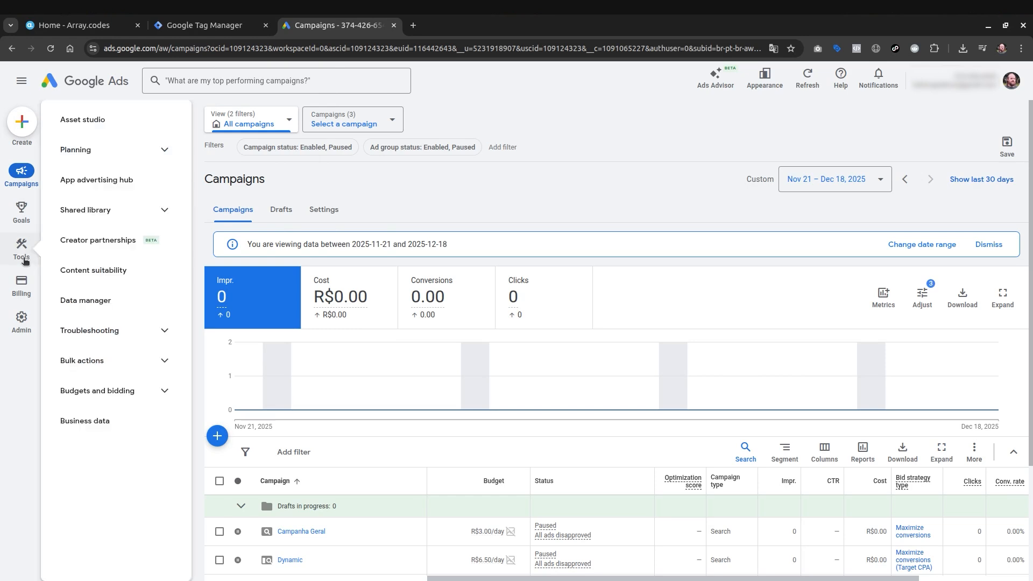
Open the management details of the Untitled Google tag in the Data manager and copy its tag ID
left_click(80, 300)
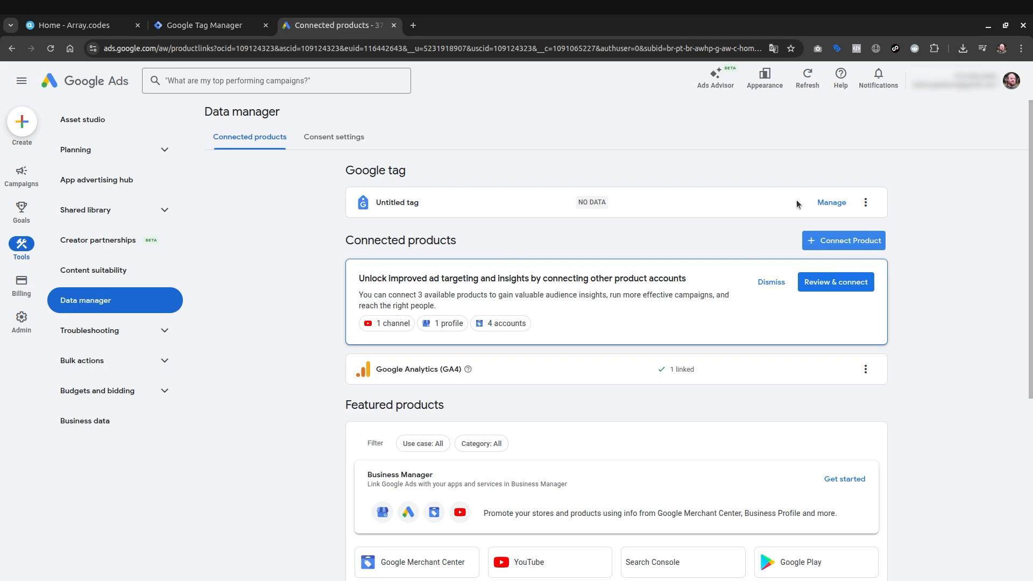
left_click(831, 202)
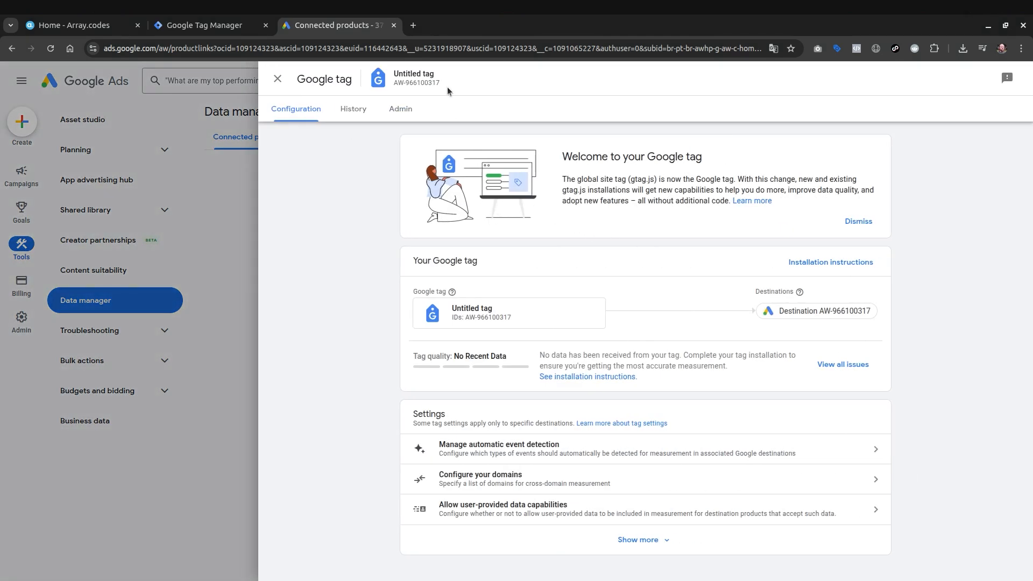
left_click_drag(393, 82, 440, 89)
key("ctrl+c")
Switch to Google Tag Manager, set the Tag ID of the "Google Ads - Tag" tag to AW-966100317 and save it
left_click(225, 28)
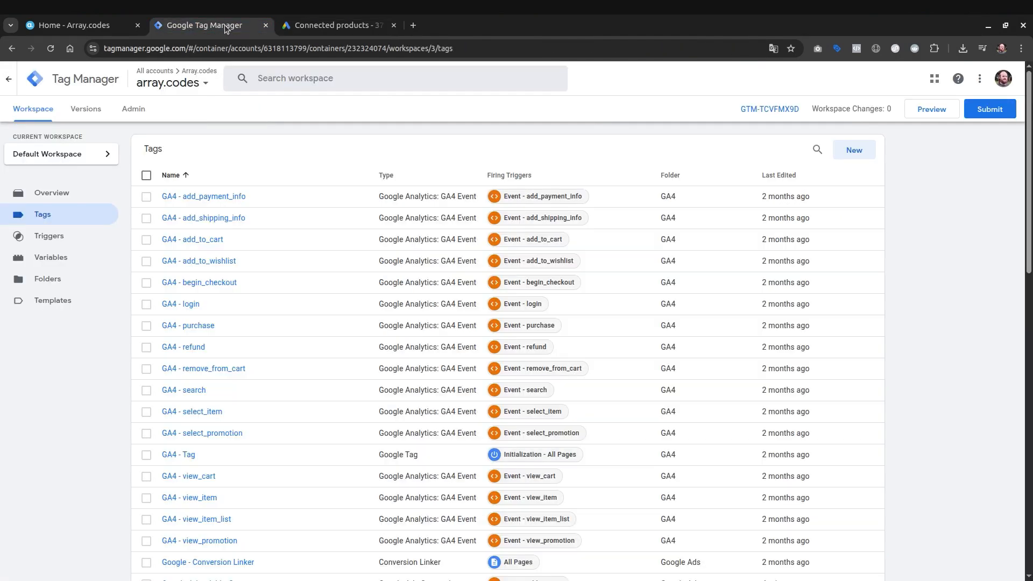
scroll(283, 335, "down", 5)
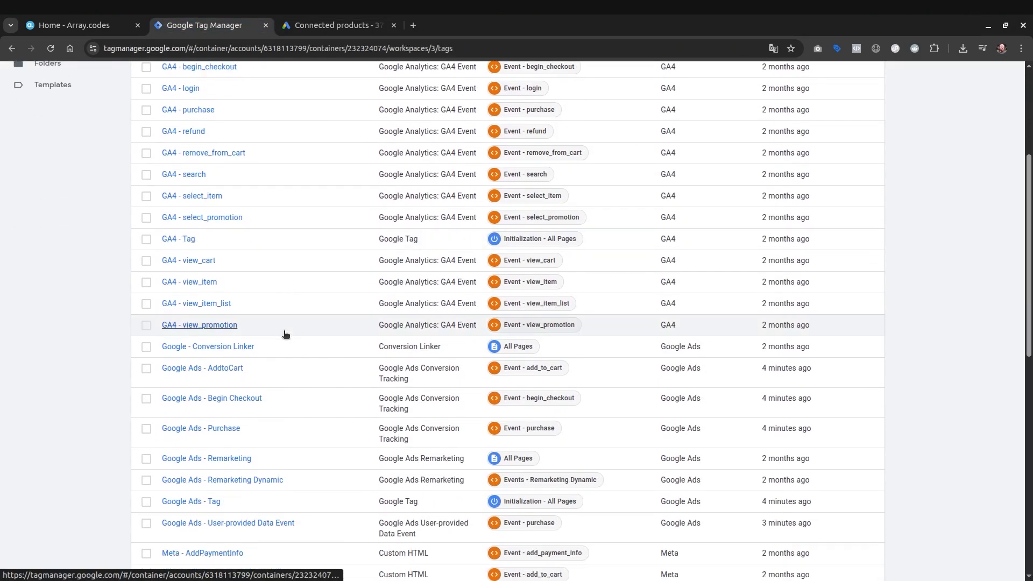
scroll(263, 339, "down", 1)
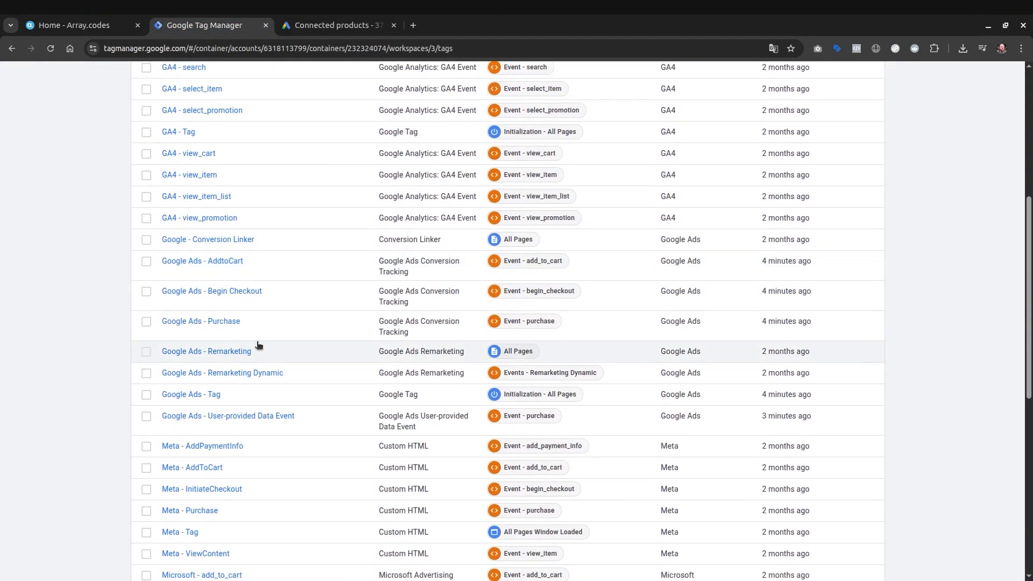
left_click(214, 394)
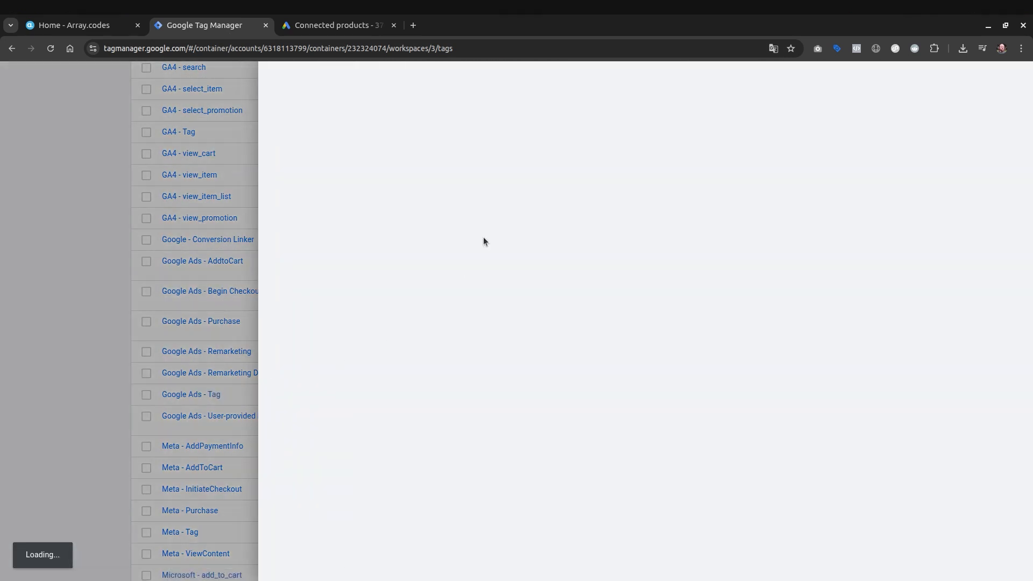
left_click(516, 210)
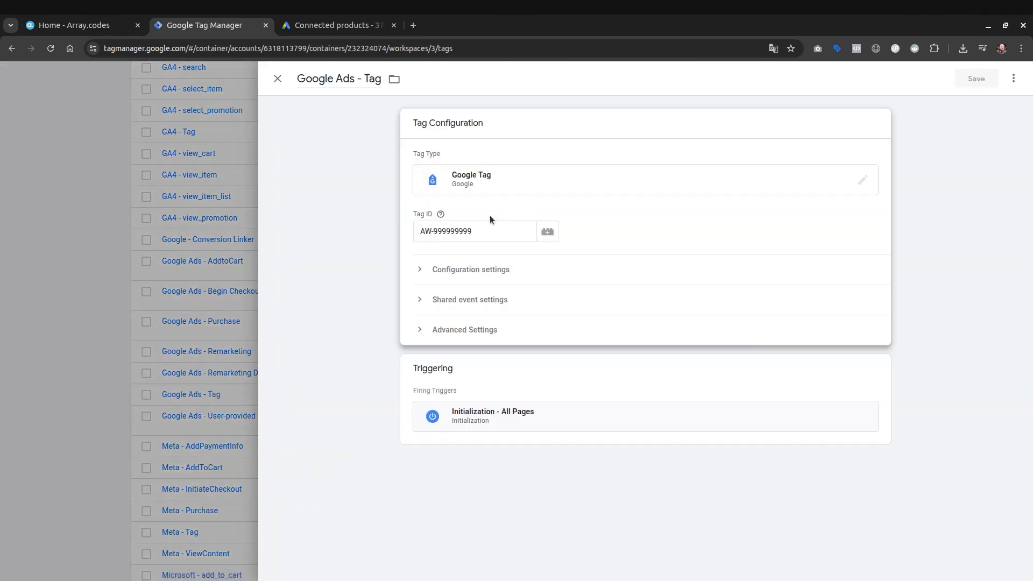
left_click(487, 226)
key("ctrl+a")
key("ctrl+v")
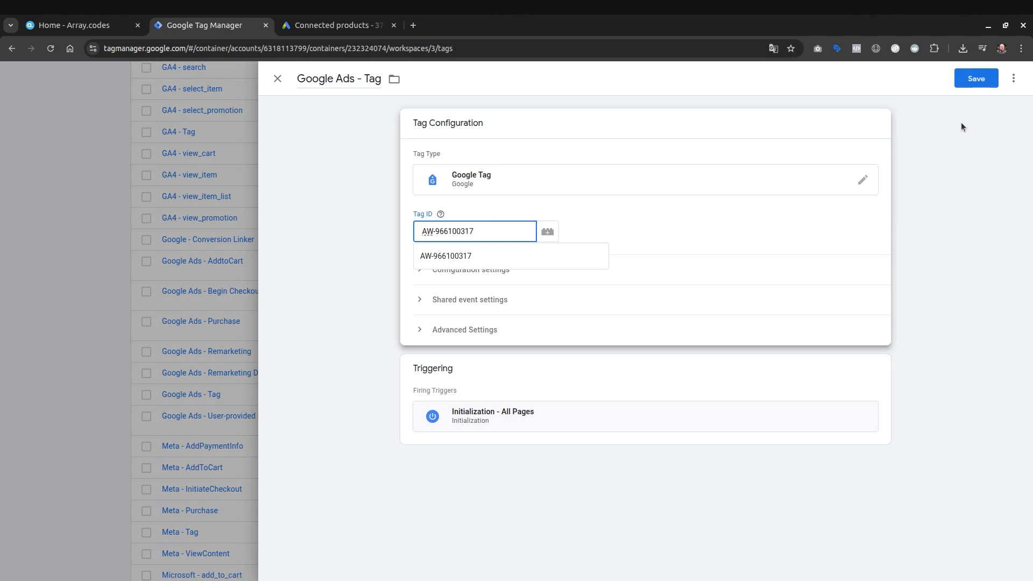
left_click(967, 86)
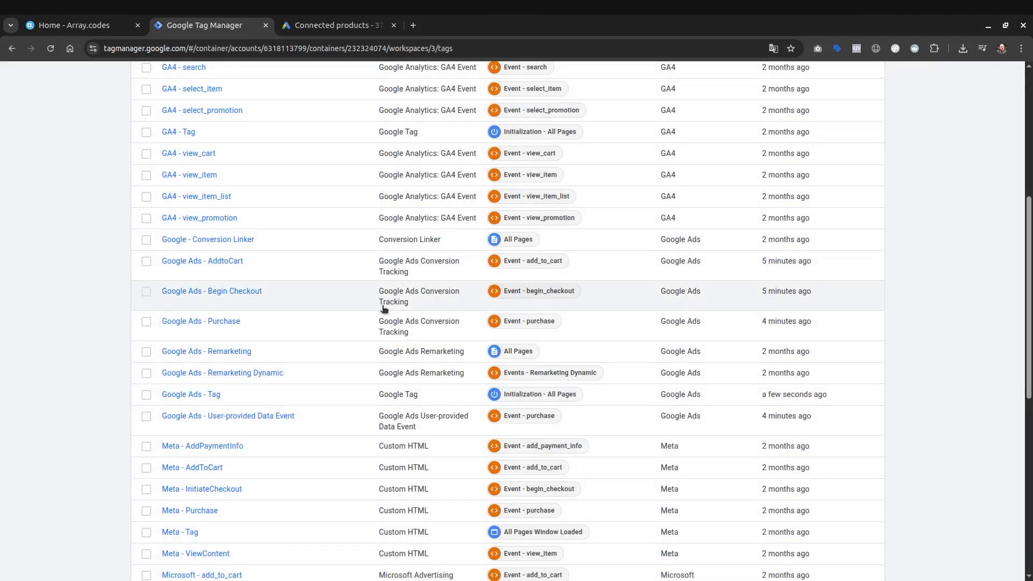
Return to Google Ads and, from the conversion goals summary, start a new conversion action in the Add to cart category
left_click(340, 23)
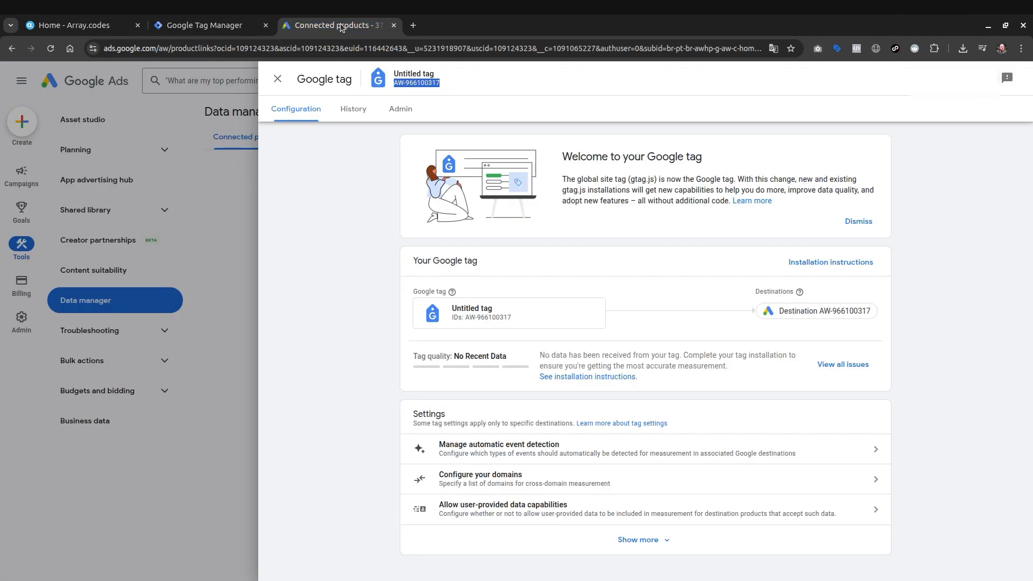
left_click(198, 189)
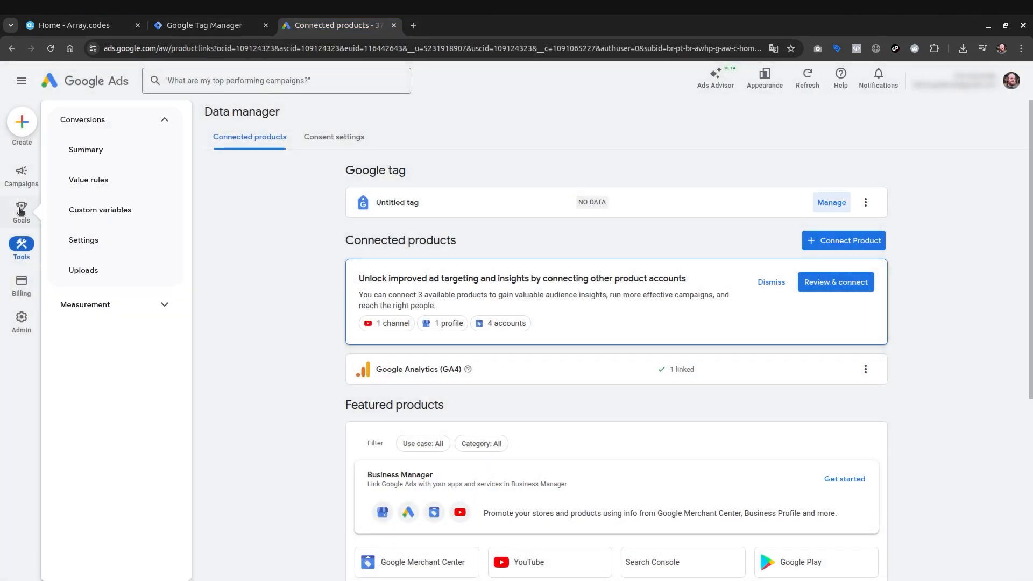
left_click(22, 210)
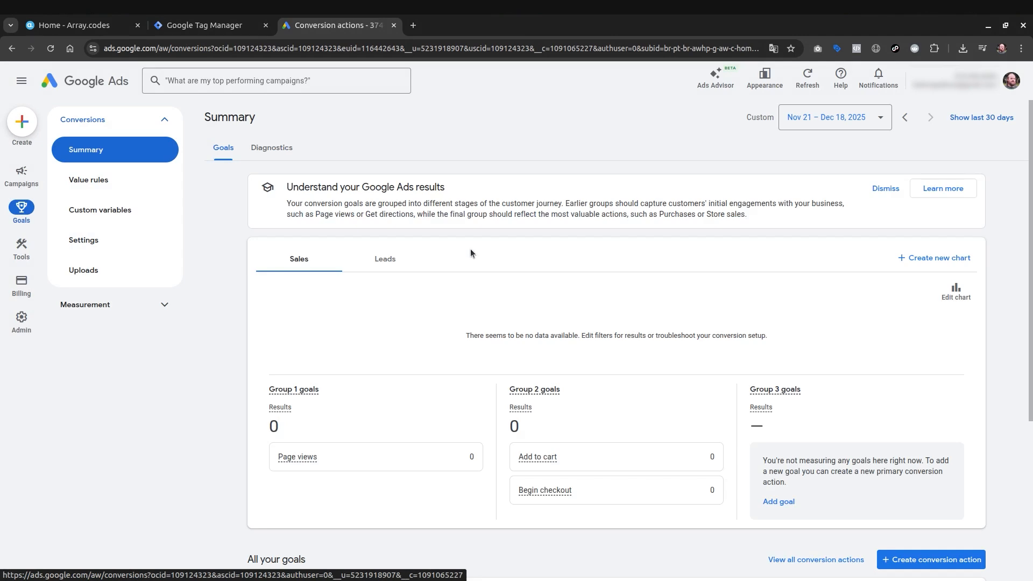
scroll(476, 246, "down", 5)
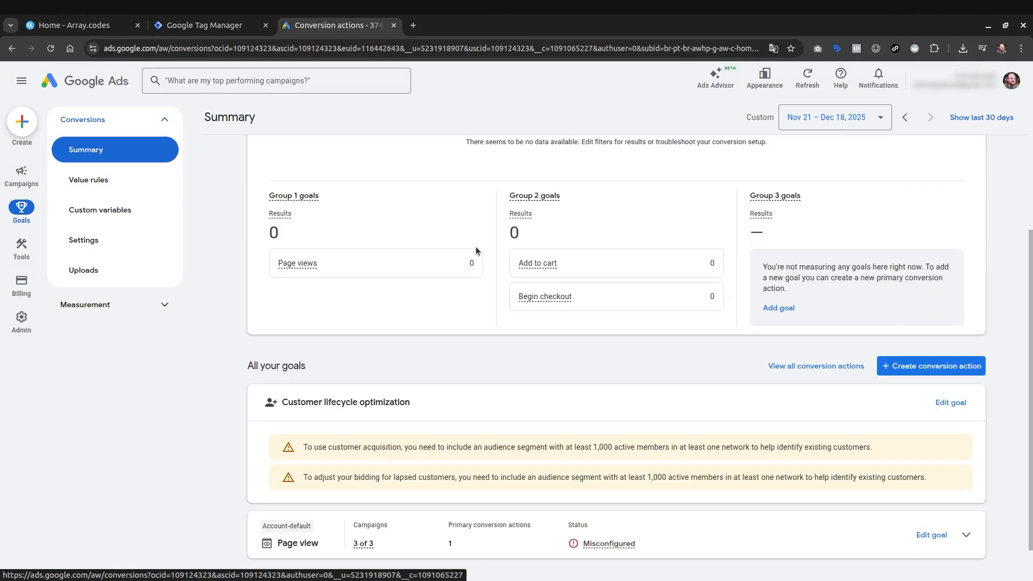
left_click(926, 326)
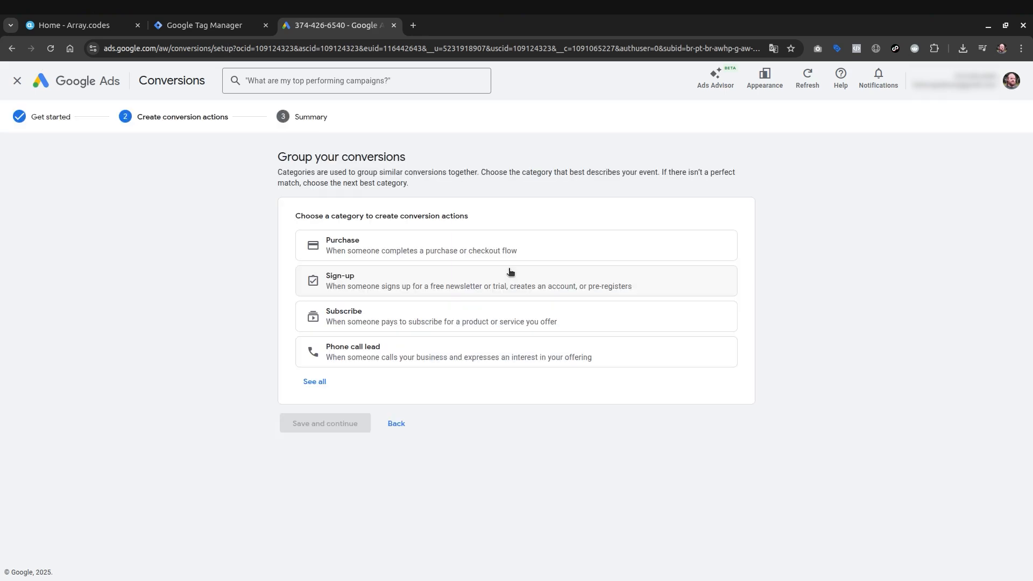
left_click(314, 382)
scroll(337, 381, "down", 1)
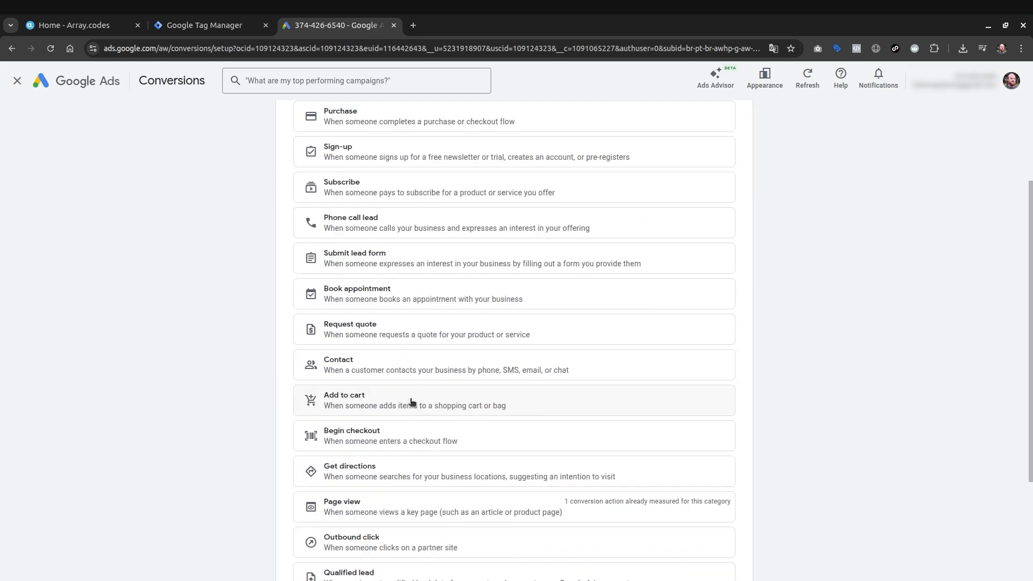
left_click(365, 405)
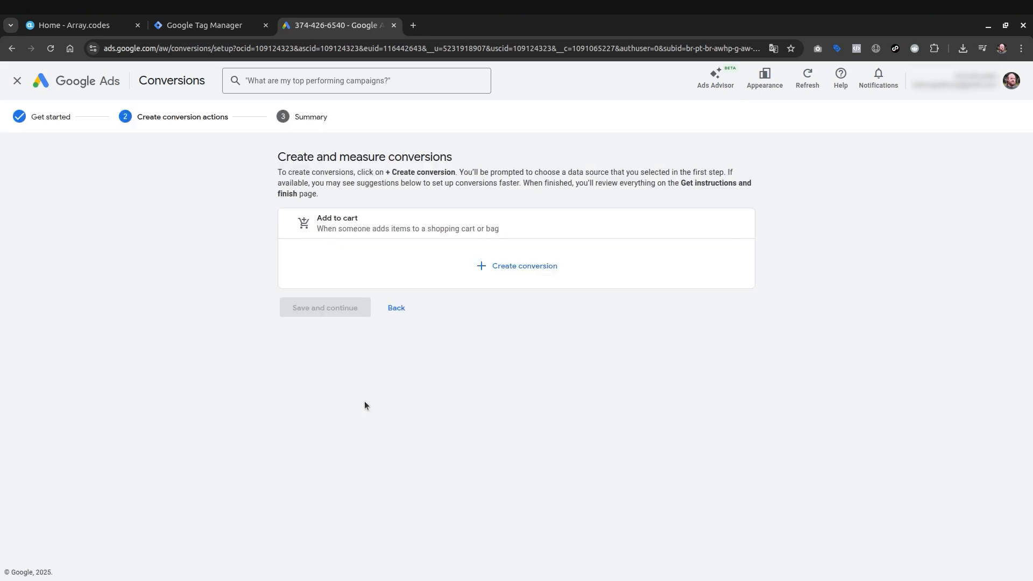
Create an Add to cart conversion set up manually with code, keeping the default settings, and save it to continue to the summary
left_click(514, 268)
left_click(512, 342)
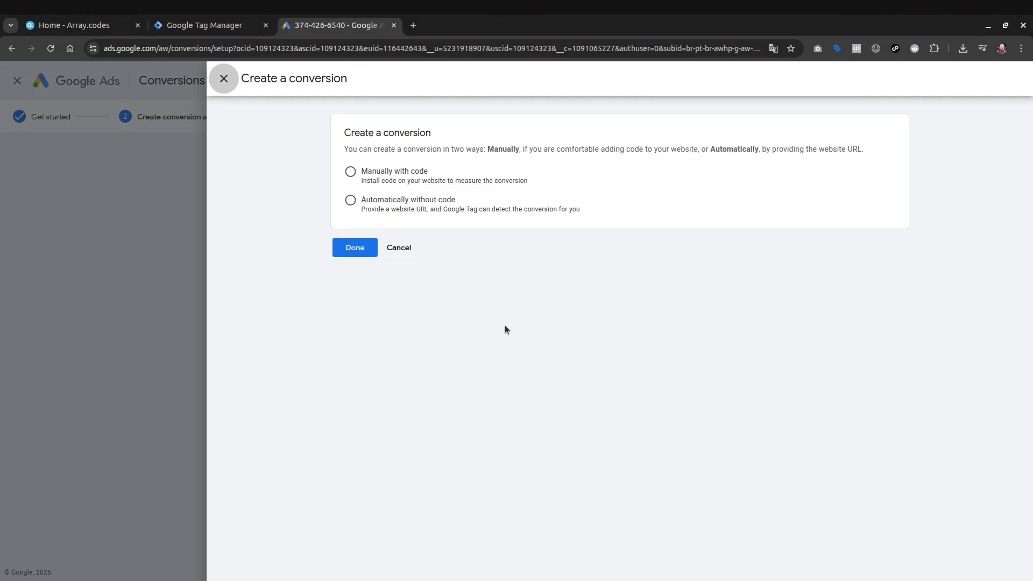
left_click(386, 188)
left_click(369, 254)
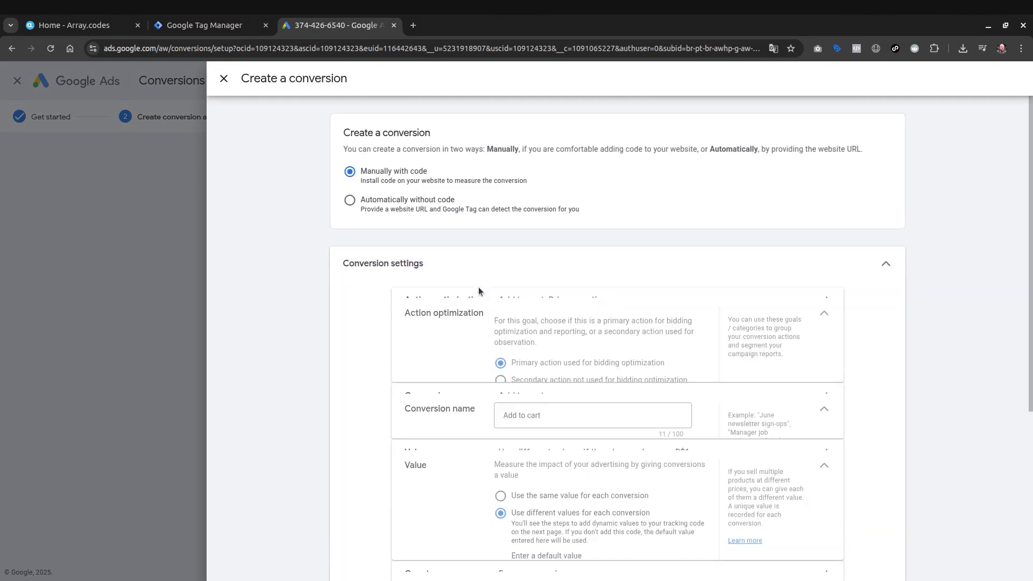
scroll(523, 322, "down", 4)
scroll(523, 322, "down", 2)
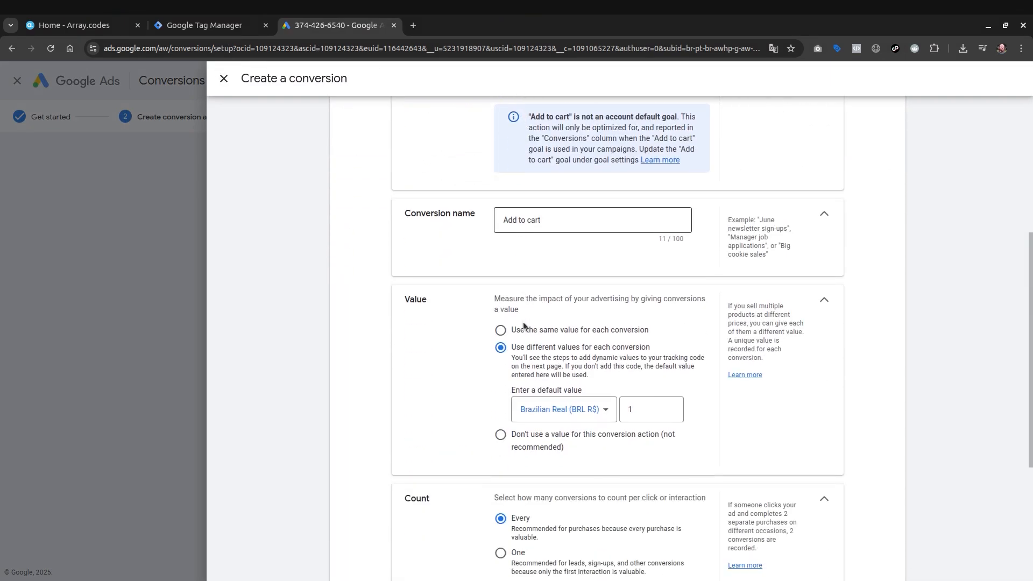
scroll(523, 322, "down", 2)
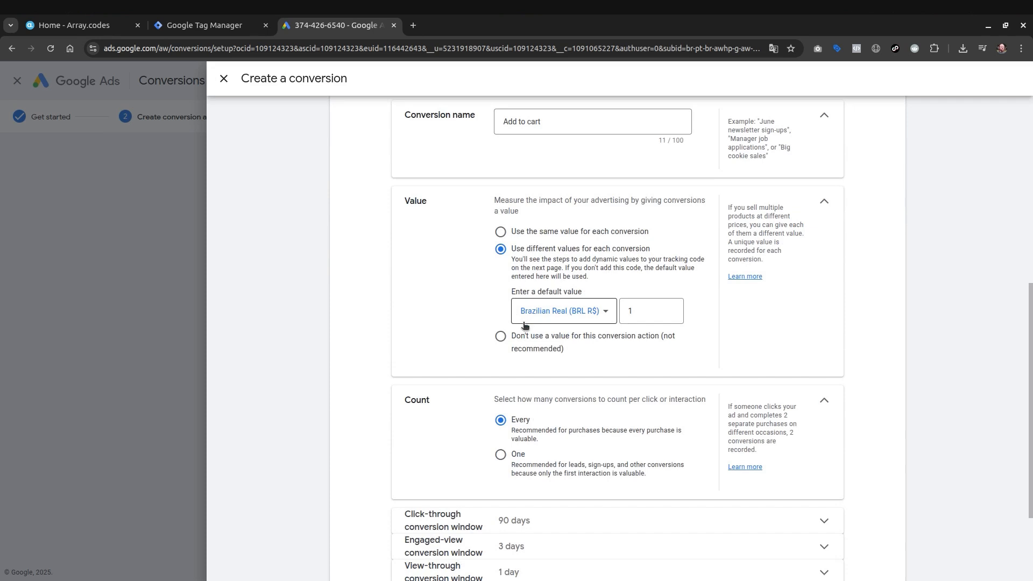
scroll(525, 324, "down", 2)
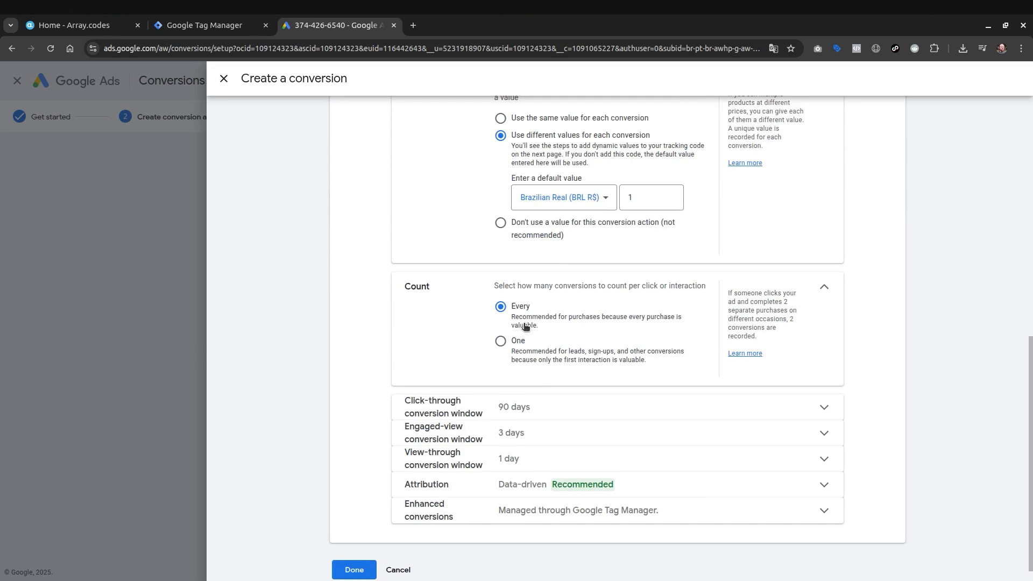
scroll(524, 327, "down", 1)
left_click(354, 554)
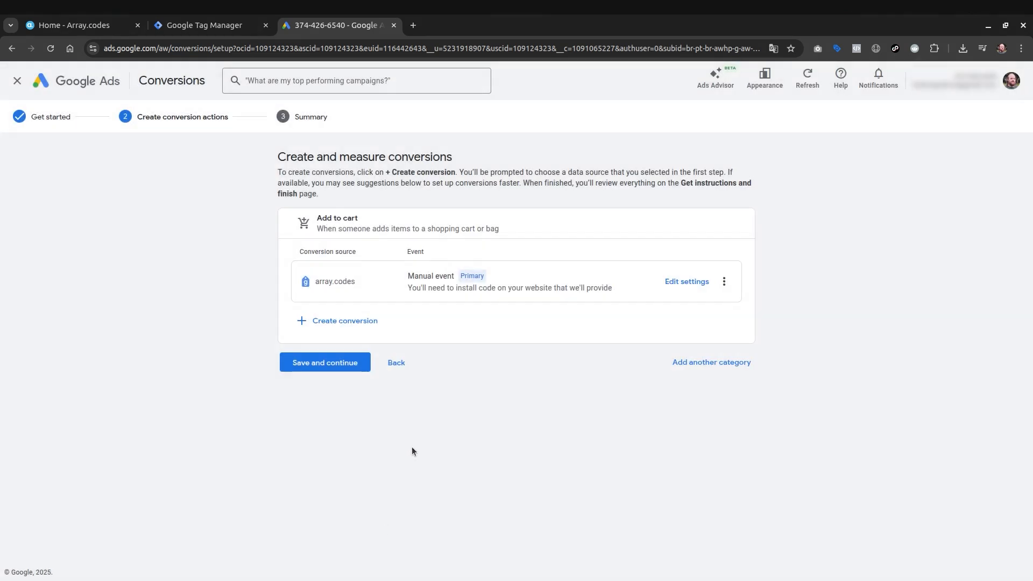
left_click(322, 362)
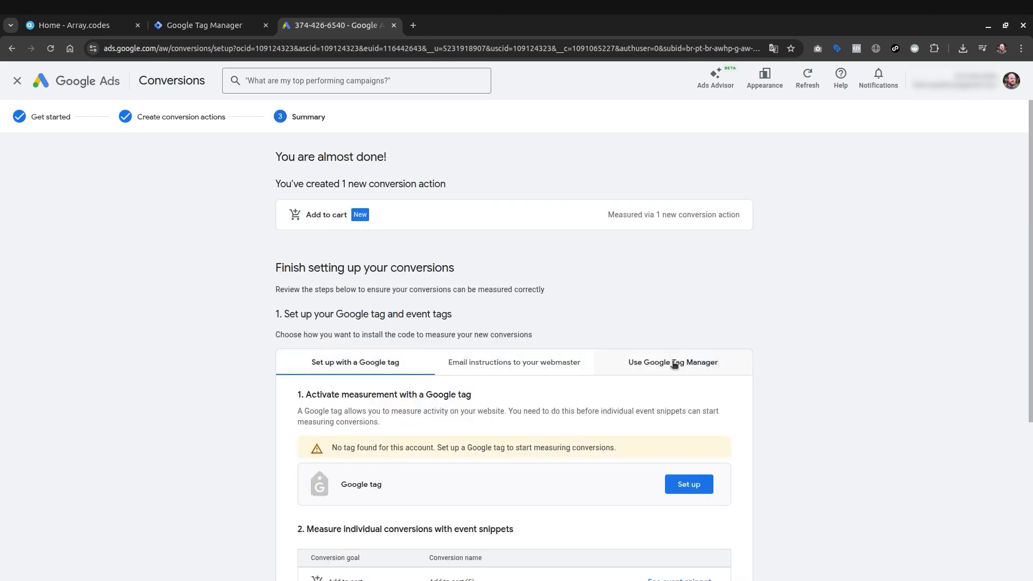
Show the Google Tag Manager setup instructions for the new Add to cart conversion and copy the conversion ID
left_click(674, 363)
scroll(624, 325, "down", 2)
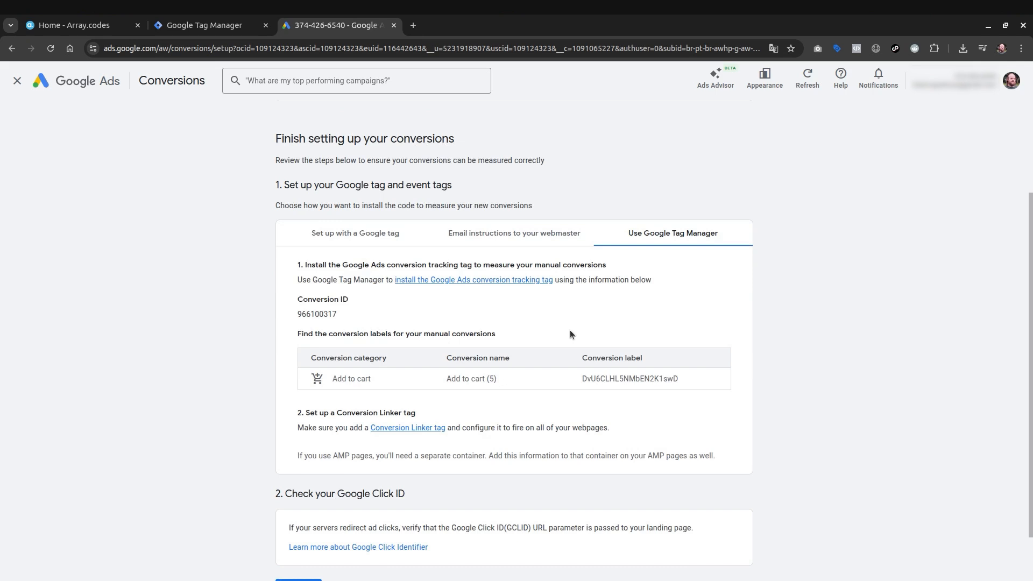
double_click(306, 316)
key("ctrl+c")
Switch to Google Tag Manager and set the Conversion ID of the "Google Ads - AddtoCart" tag to 966100317
left_click(199, 27)
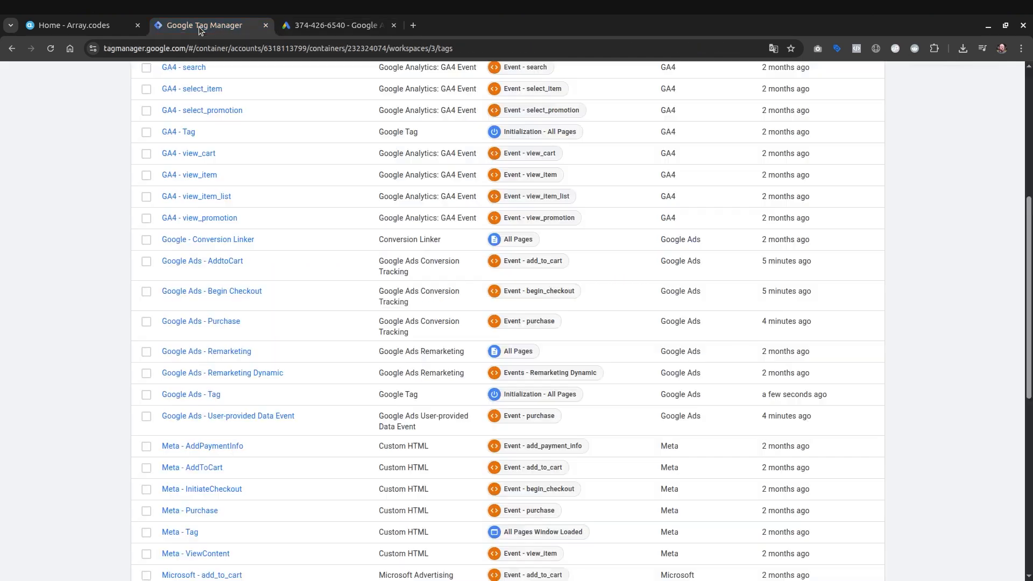
left_click(211, 261)
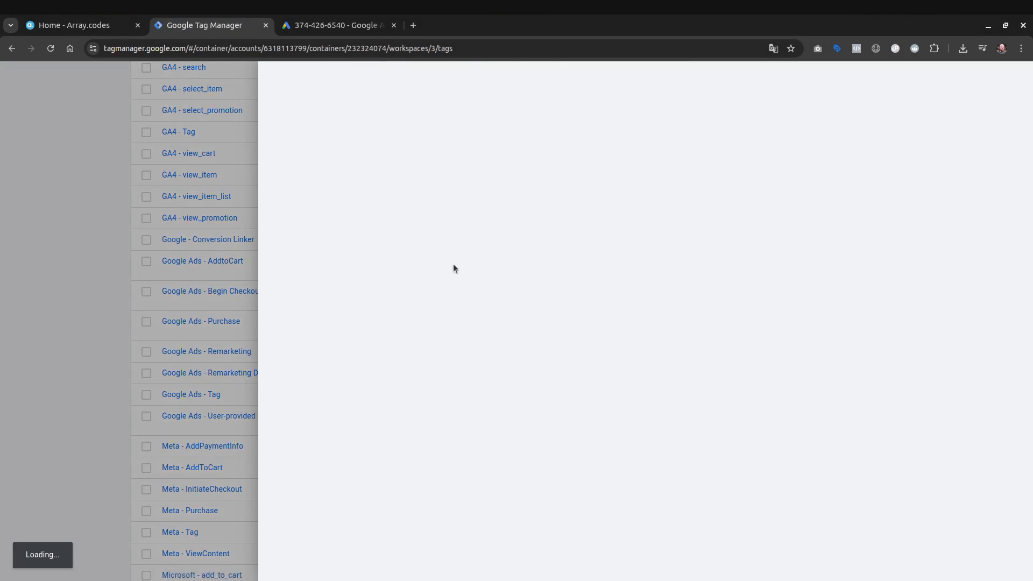
left_click(490, 229)
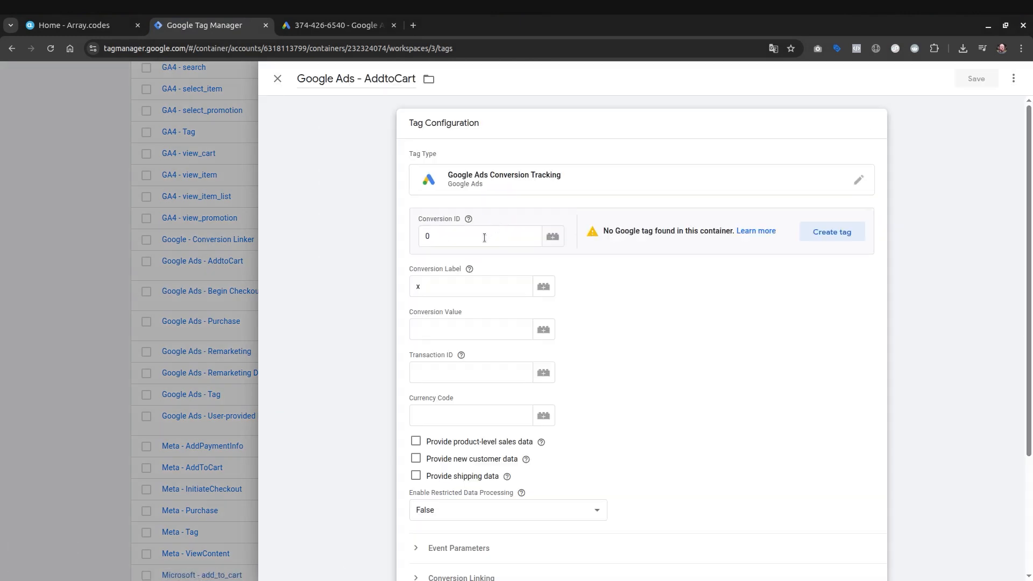
double_click(484, 237)
key("ctrl+v")
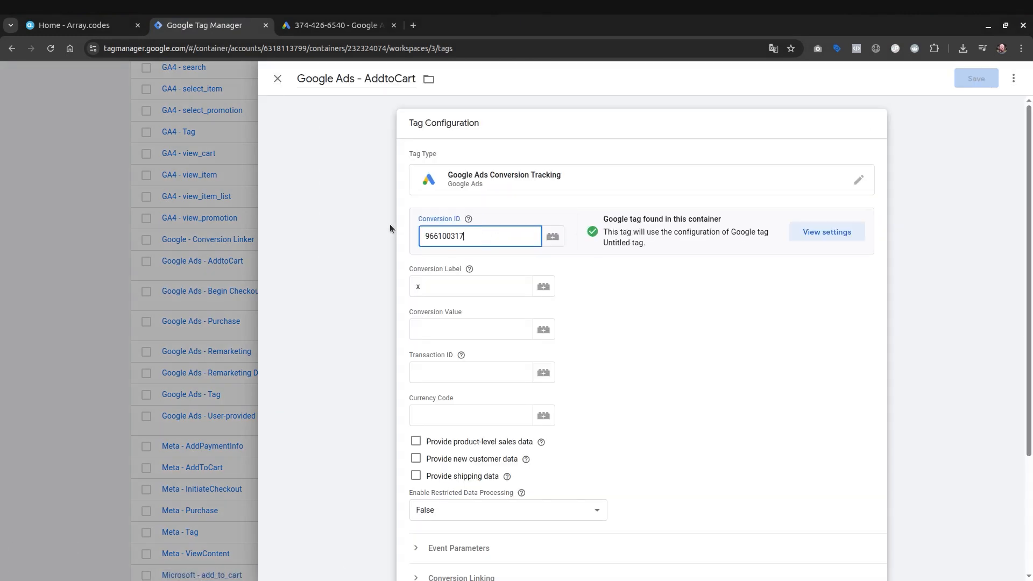
Copy the Add to cart conversion label from Google Ads, enter DvU6CLHL5NMbEN2K1swD as the AddtoCart tag's Conversion Label, and save the tag
left_click(330, 26)
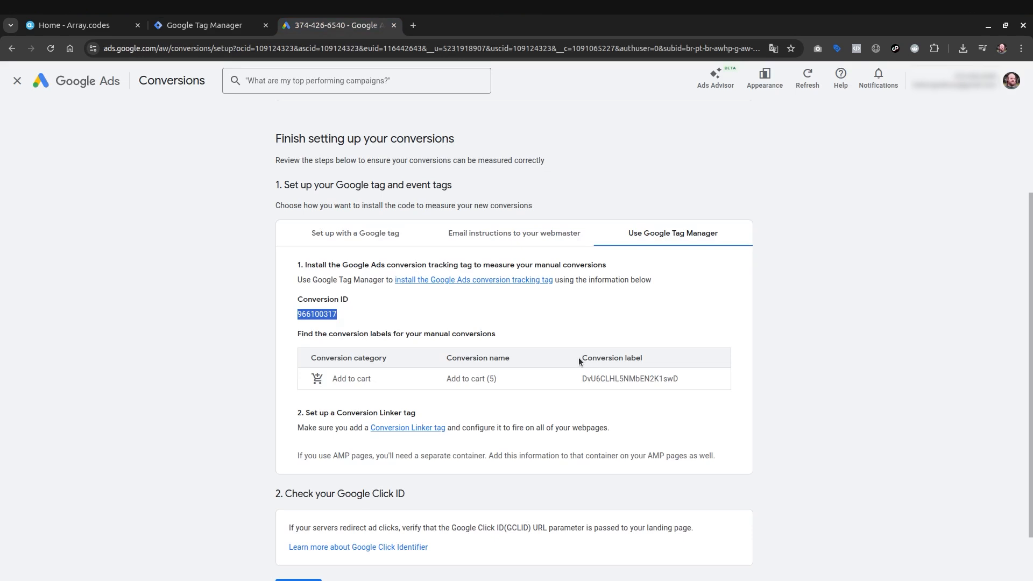
double_click(630, 379)
key("ctrl+c")
left_click(204, 25)
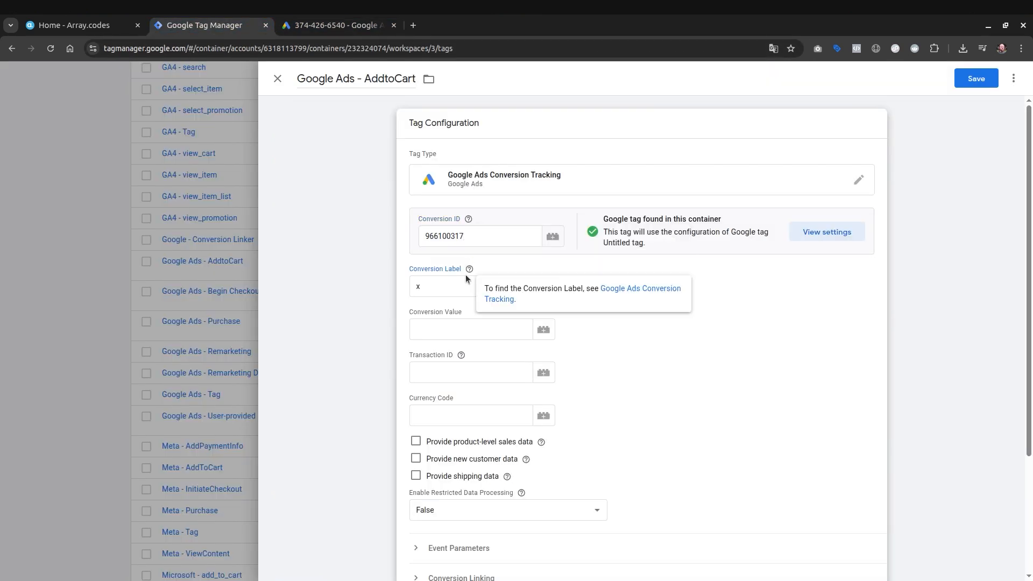
double_click(459, 286)
key("ctrl+v")
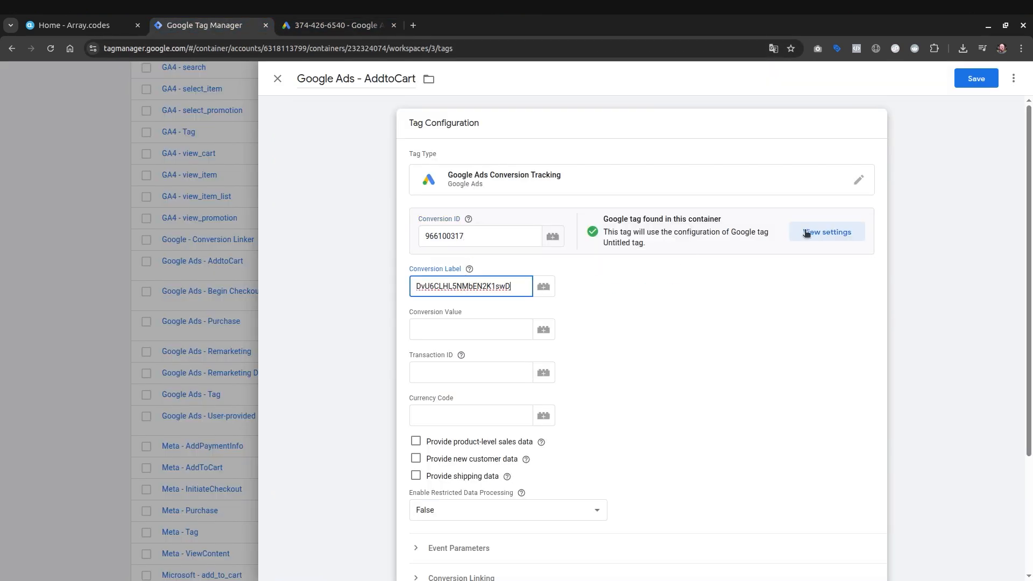
left_click(973, 79)
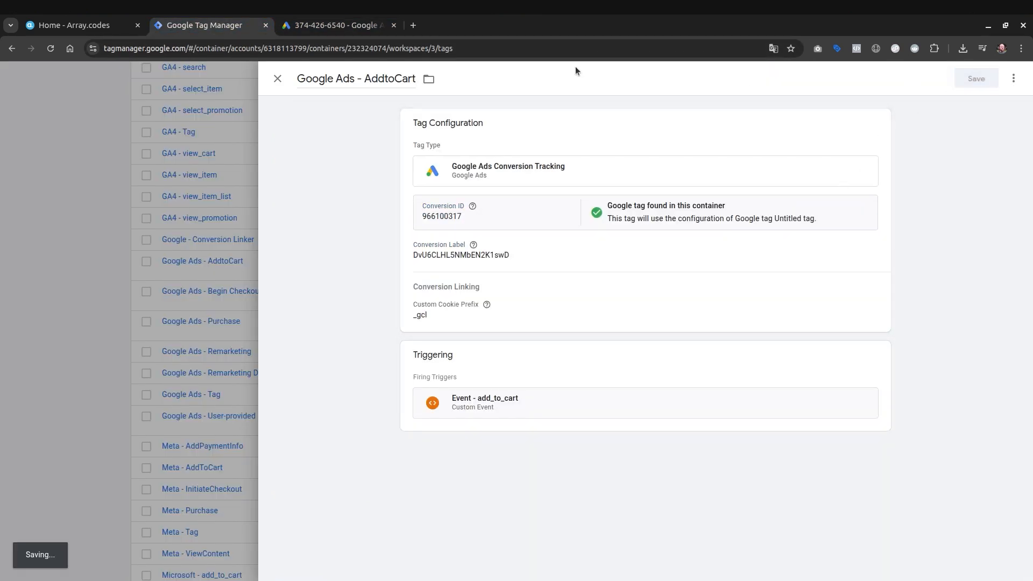
Switch back to Google Ads and finish the Add to cart conversion setup
left_click(350, 24)
scroll(323, 504, "down", 3)
left_click(297, 528)
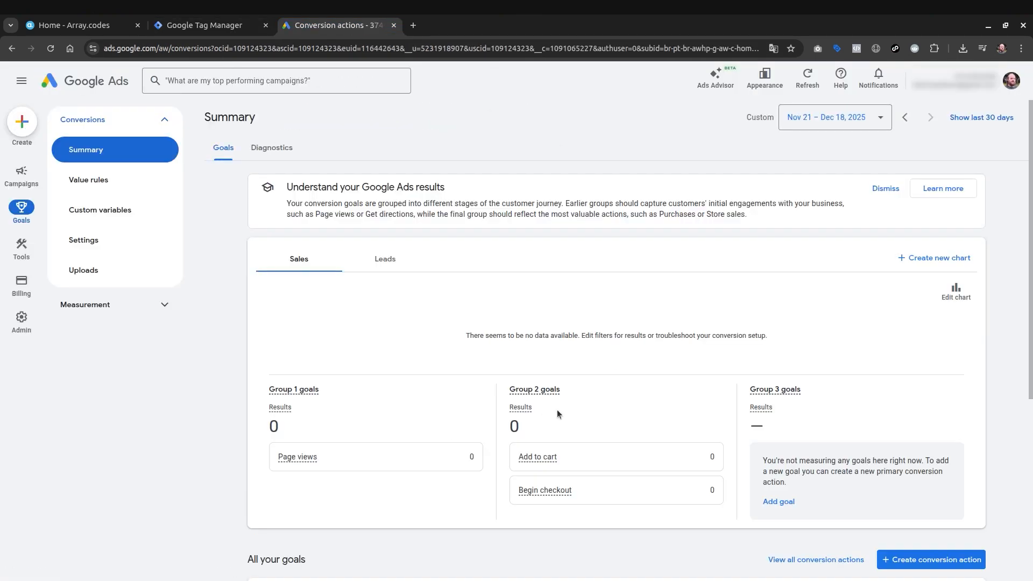
Start a new conversion action and choose Begin checkout from the full list of categories
scroll(695, 398, "down", 5)
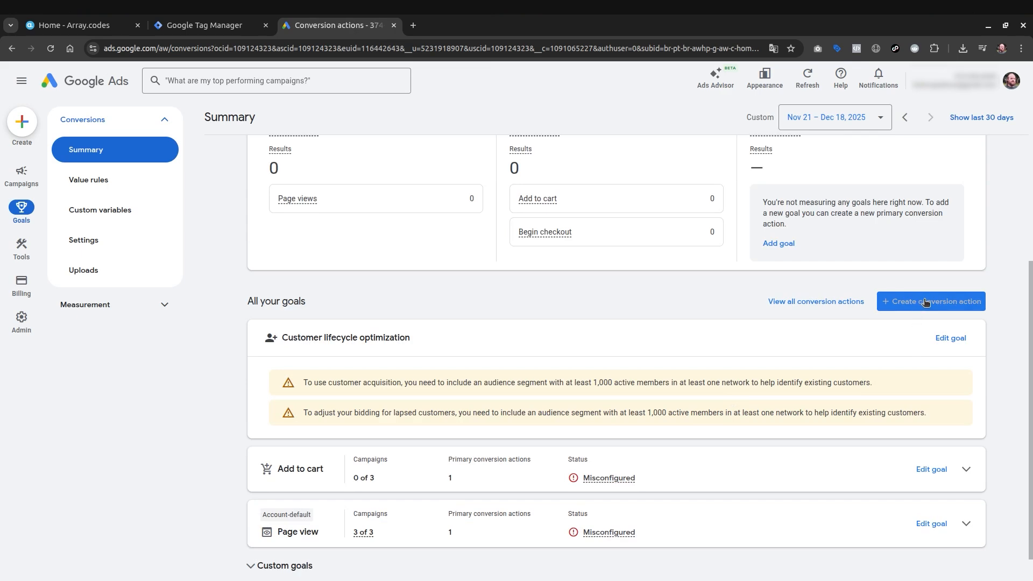
left_click(926, 303)
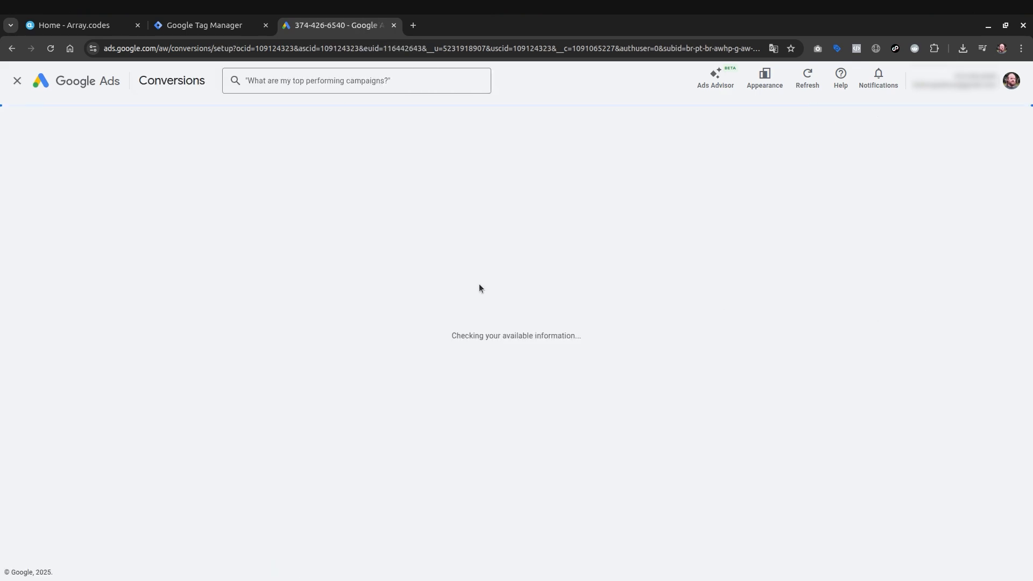
left_click(314, 383)
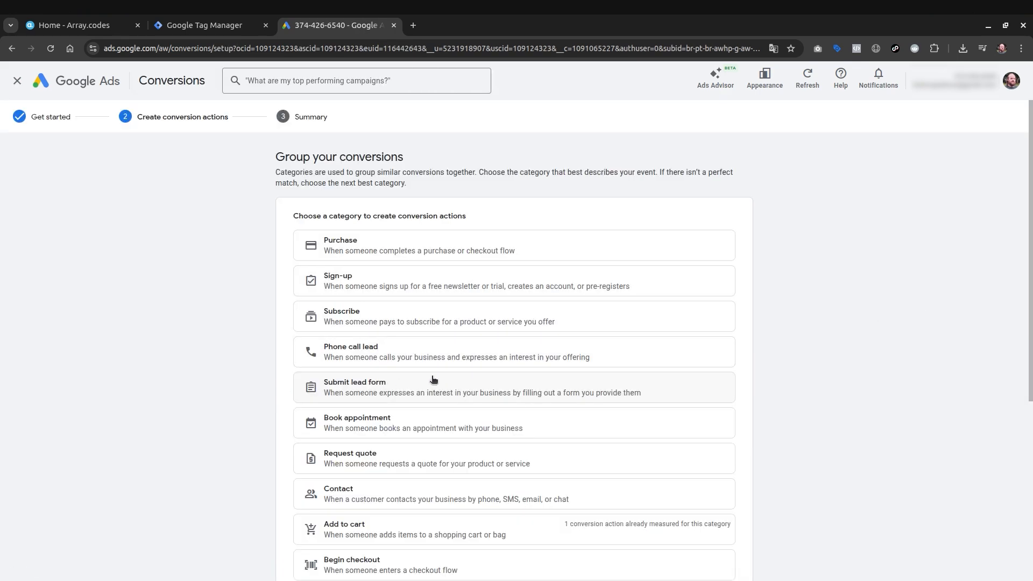
scroll(456, 397, "down", 3)
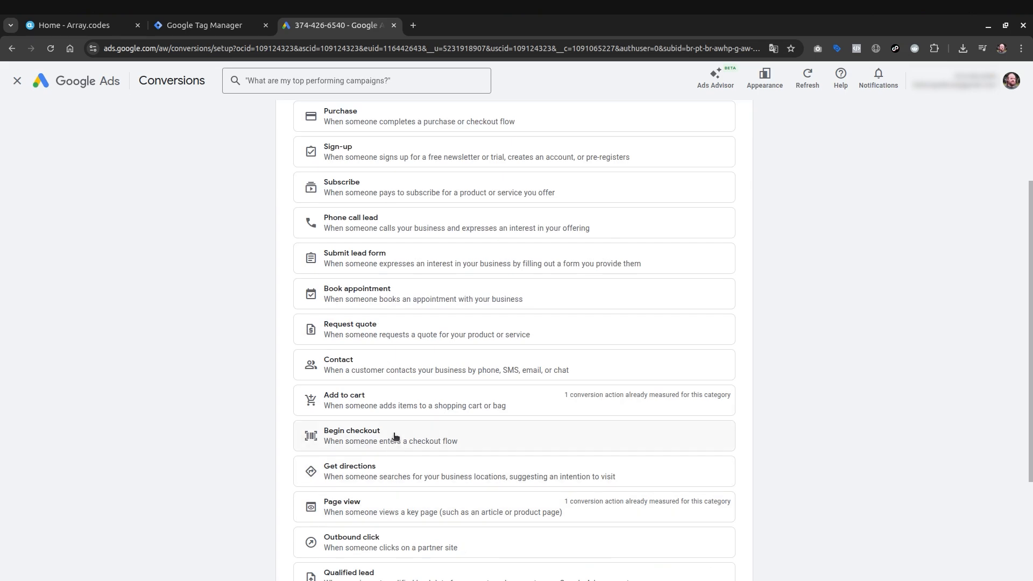
left_click(393, 436)
Create a Begin checkout conversion for array.codes manually with code, accept its default settings, and save it
left_click(507, 269)
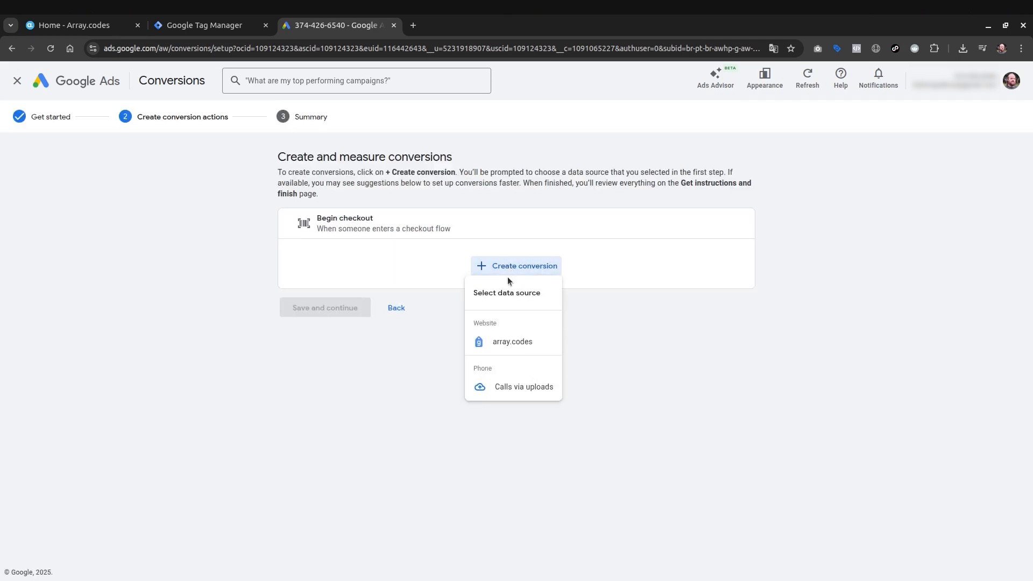
left_click(510, 345)
left_click(392, 170)
left_click(464, 269)
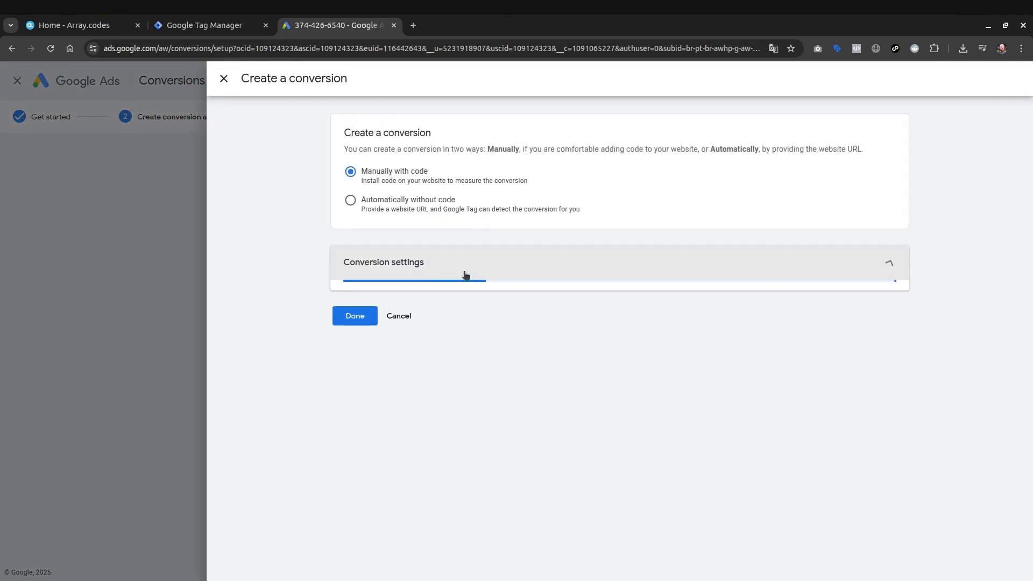
scroll(539, 355, "down", 3)
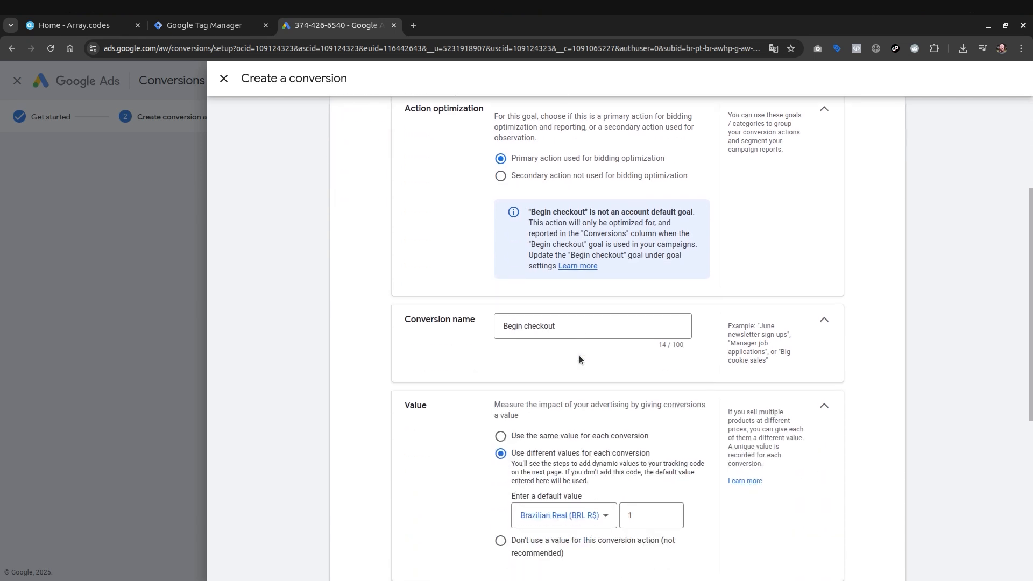
scroll(579, 360, "down", 6)
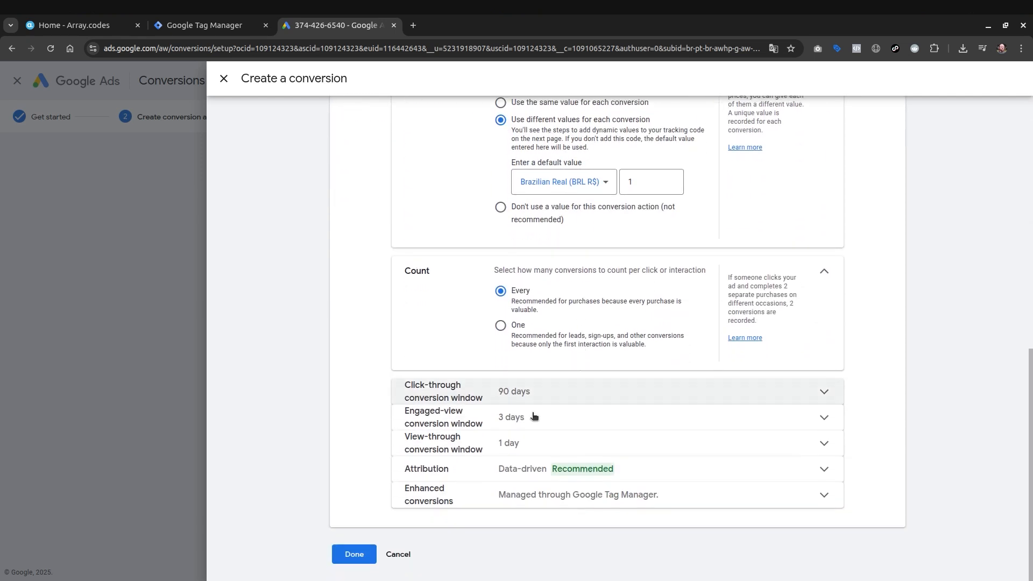
left_click(354, 554)
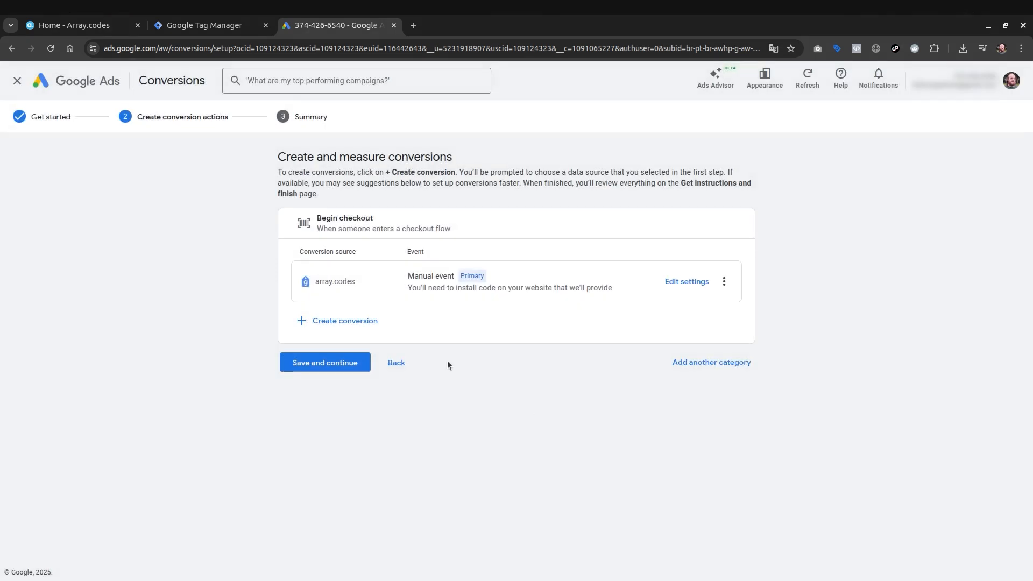
left_click(318, 366)
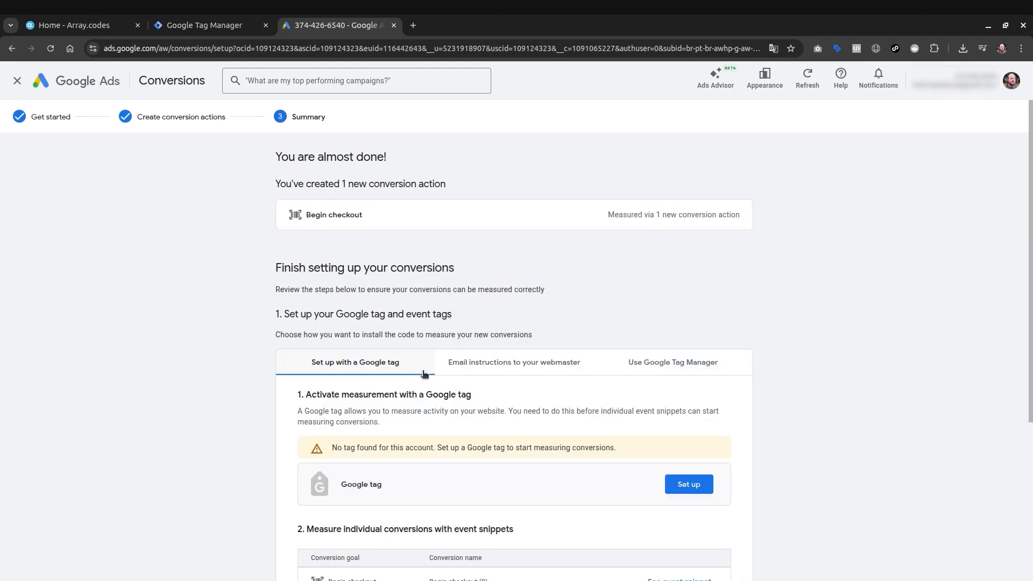
Show the Google Tag Manager setup instructions for the new Begin checkout conversion and copy the conversion ID
left_click(650, 362)
scroll(509, 305, "down", 2)
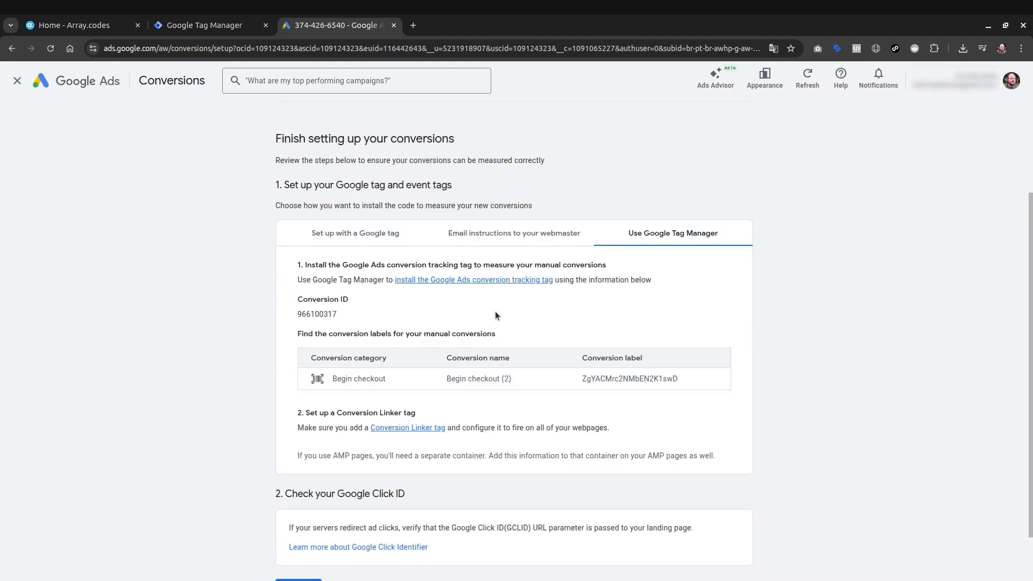
double_click(320, 314)
Switch to Google Tag Manager and set the Conversion ID of the "Google Ads - Begin Checkout" tag to 966100317
left_click(231, 30)
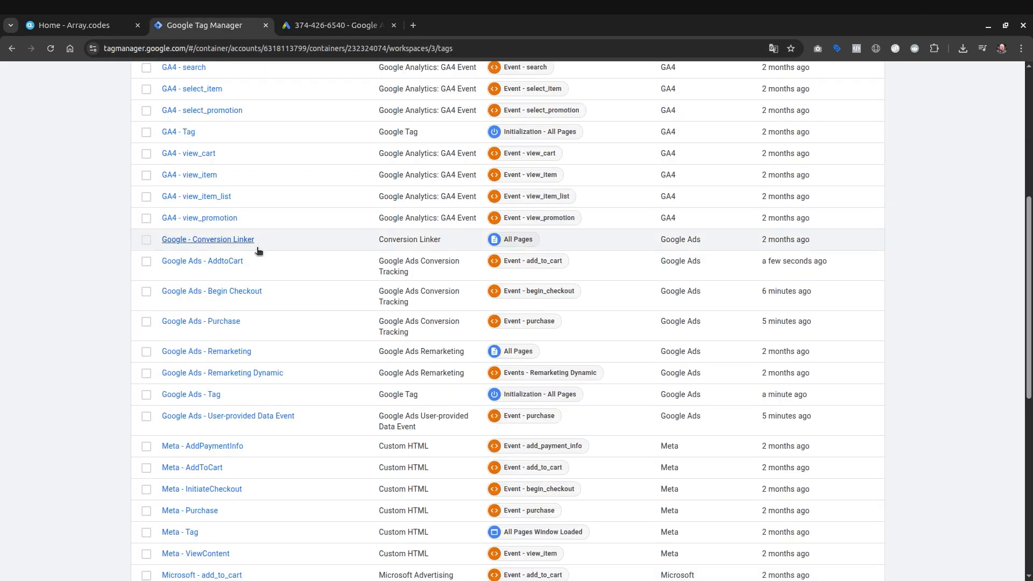
left_click(228, 294)
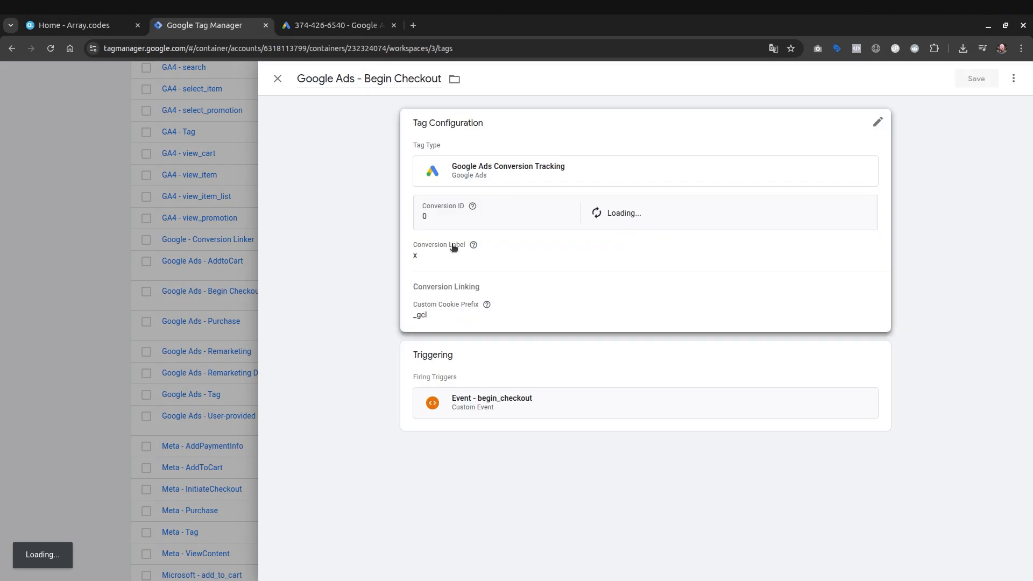
left_click(450, 219)
double_click(446, 240)
type("966100317")
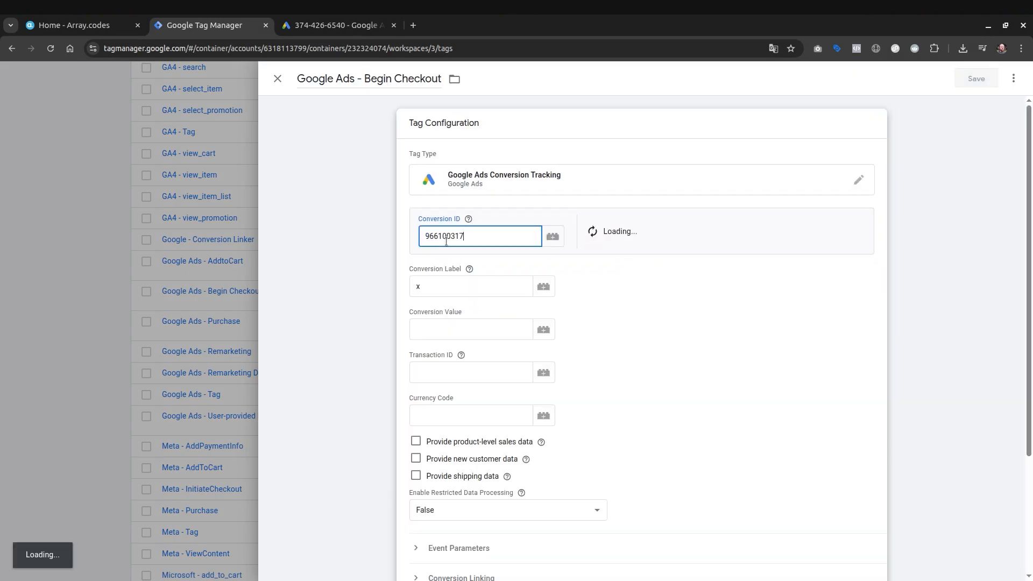
Copy the Begin checkout conversion label from Google Ads, enter ZgYACMrc2NMbEN2K1swD as the Begin Checkout tag's Conversion Label, and save the tag
left_click(338, 25)
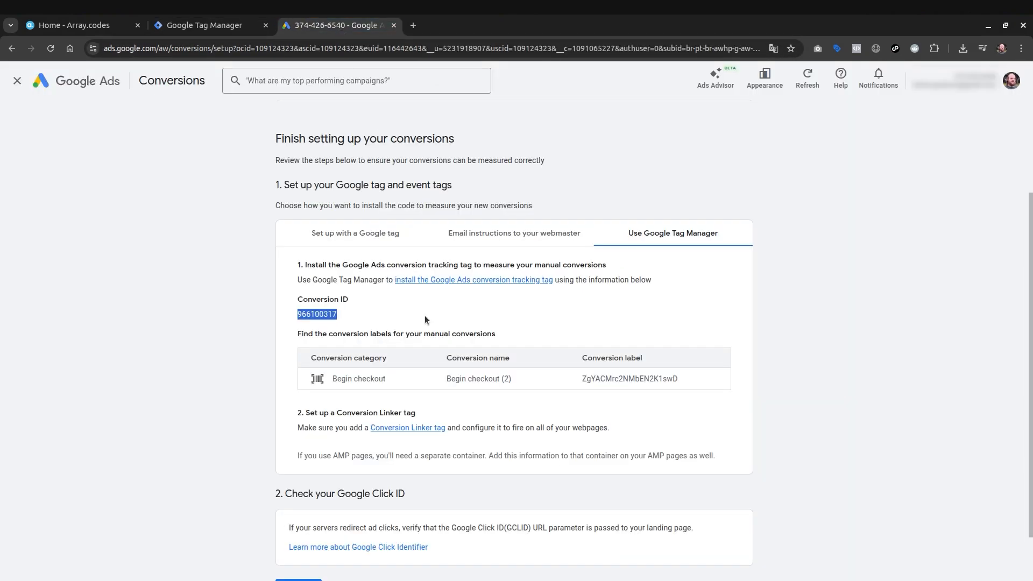
double_click(600, 379)
key("ctrl+c")
left_click(205, 25)
left_click(451, 280)
type("k")
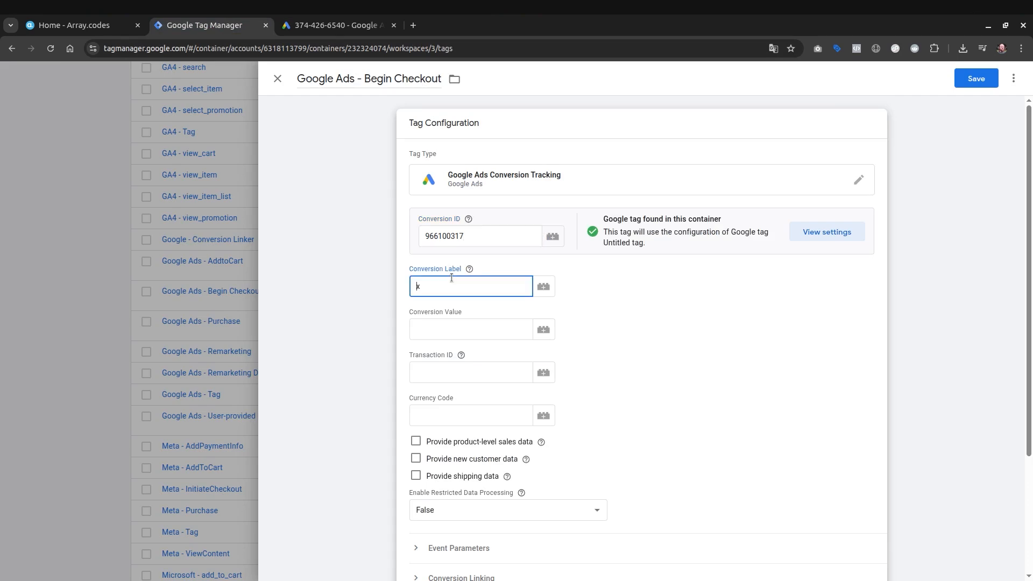
key("BackSpace")
key("ctrl+v")
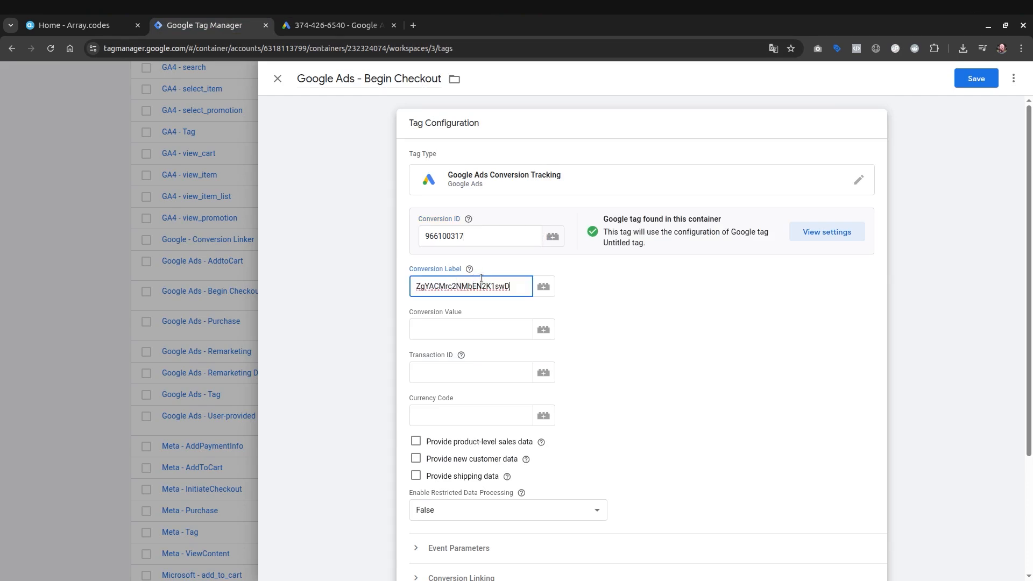
left_click(975, 79)
Switch back to Google Ads and finish the Begin checkout conversion setup
left_click(333, 24)
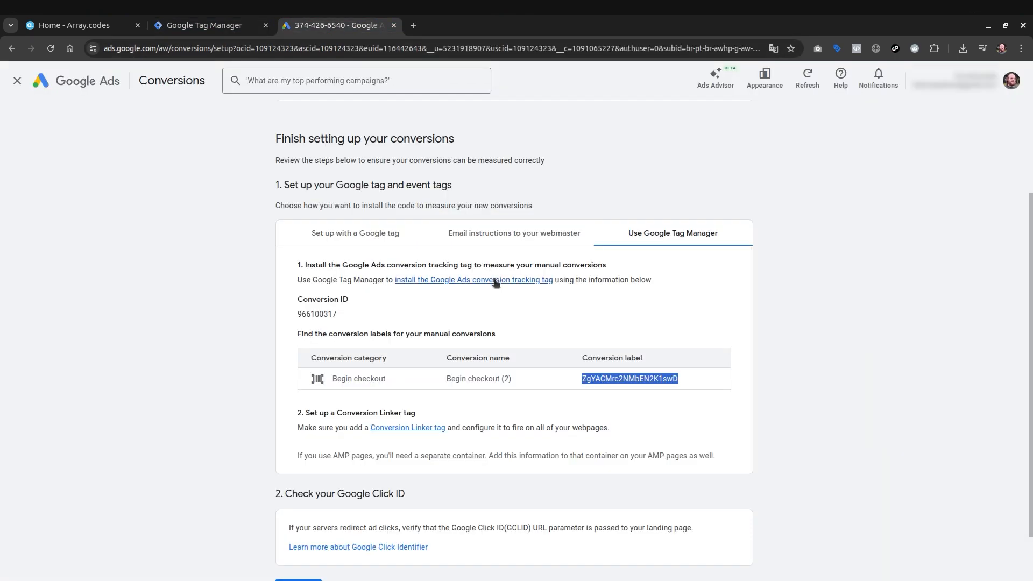
scroll(495, 282, "down", 2)
left_click(291, 531)
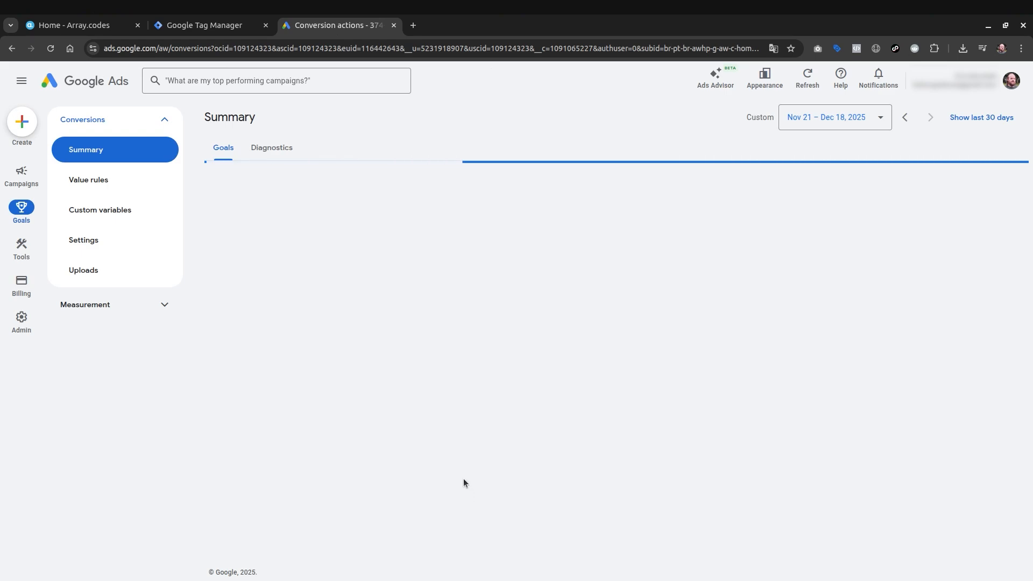
Start a new conversion action in the Purchase category for array.codes, measured manually with code
scroll(440, 389, "down", 6)
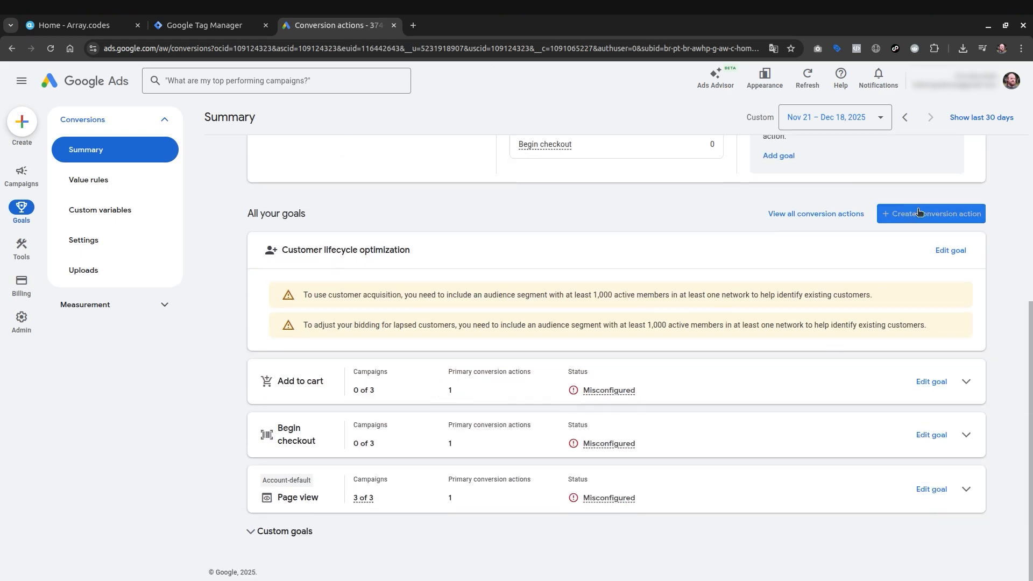
left_click(919, 215)
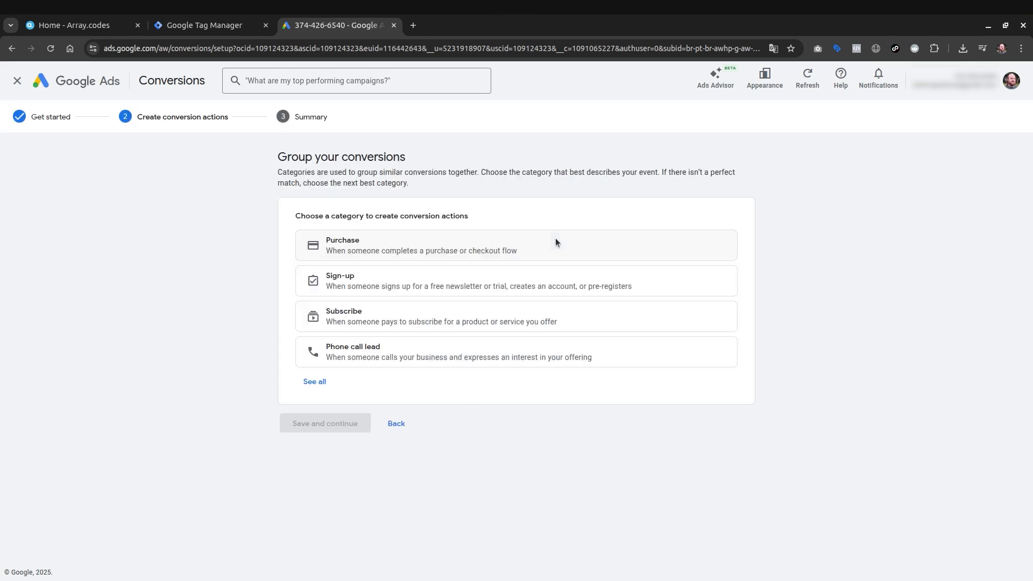
left_click(401, 246)
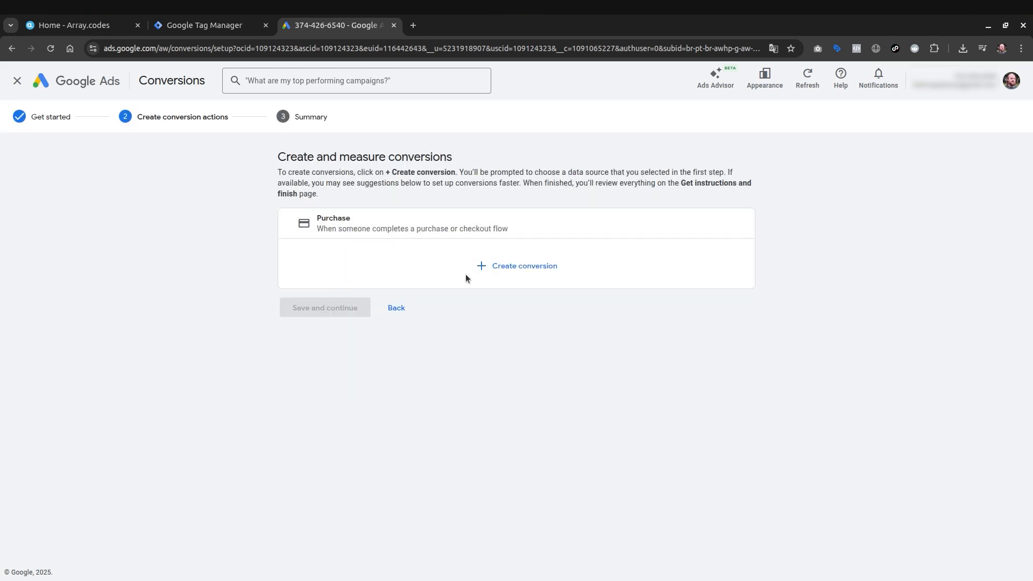
left_click(493, 266)
left_click(481, 341)
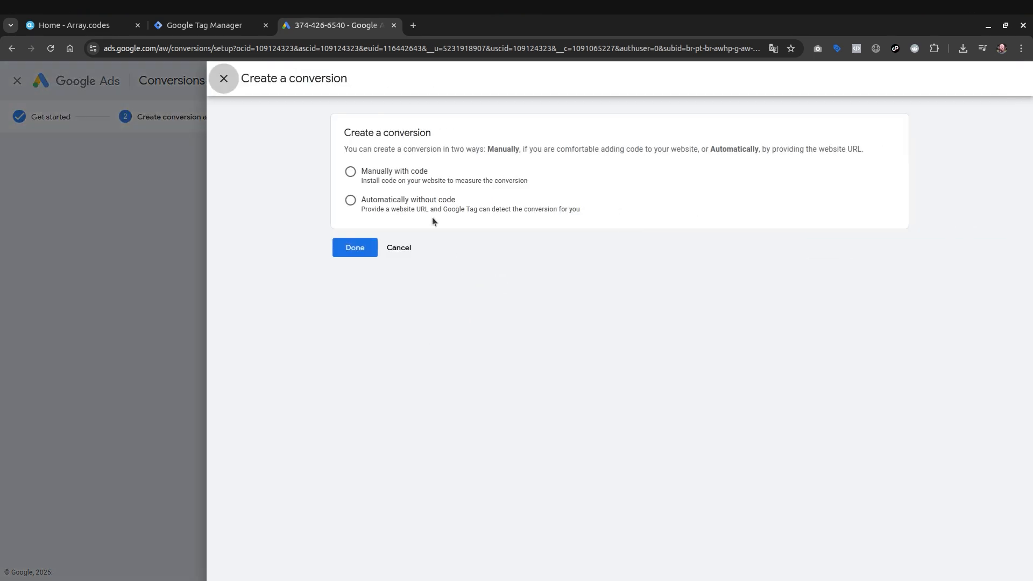
left_click(393, 174)
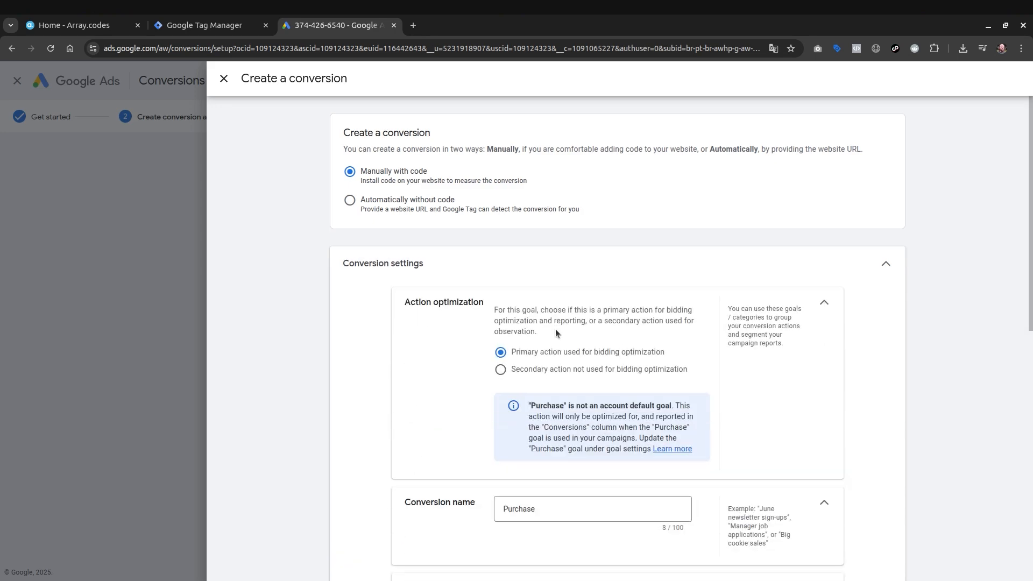
Check the Purchase conversion's settings including enhanced conversions, accept them as they are, and save the conversion
scroll(555, 333, "down", 3)
scroll(560, 344, "down", 5)
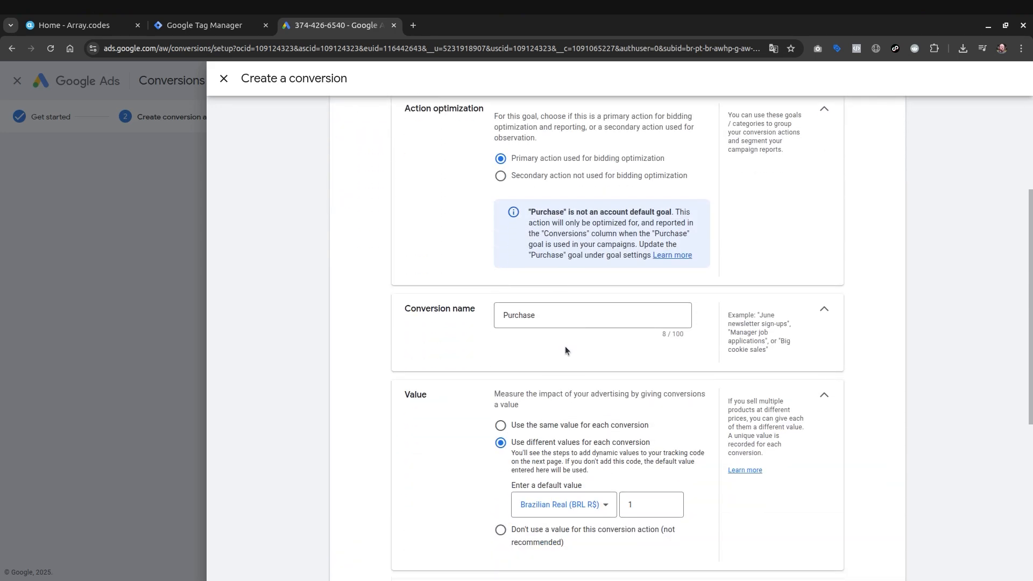
scroll(581, 363, "down", 1)
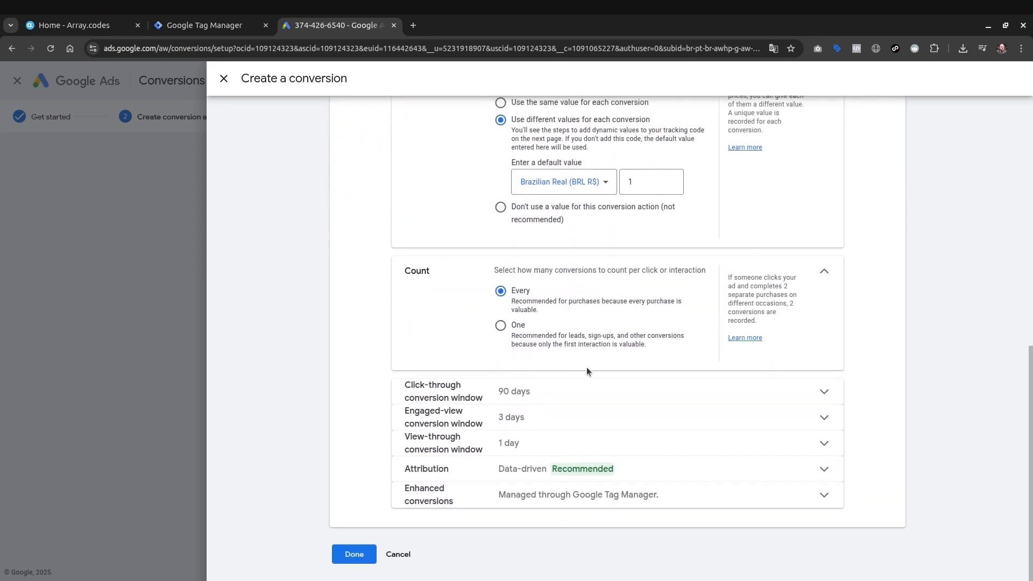
left_click(627, 495)
scroll(631, 491, "down", 2)
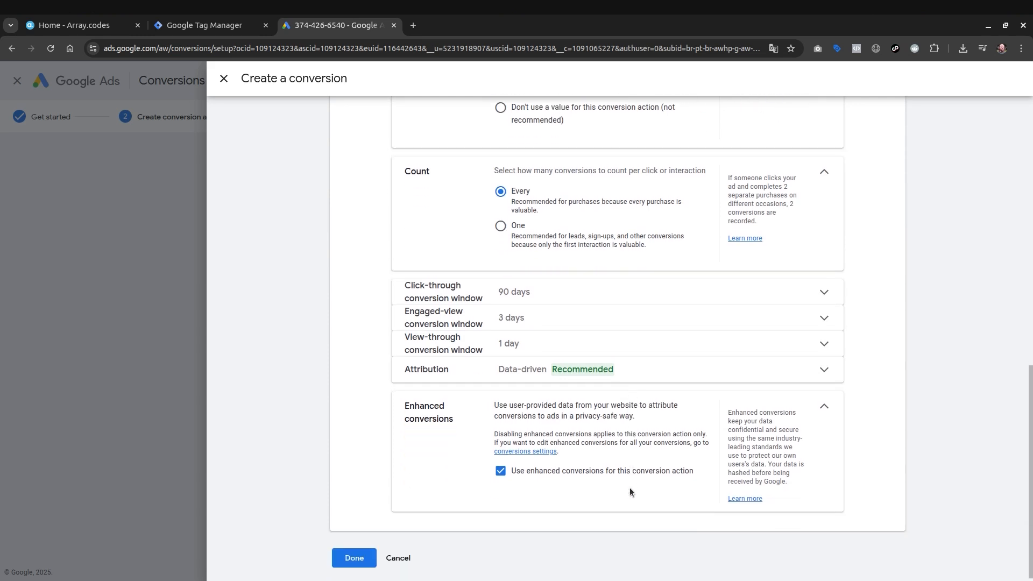
left_click(360, 554)
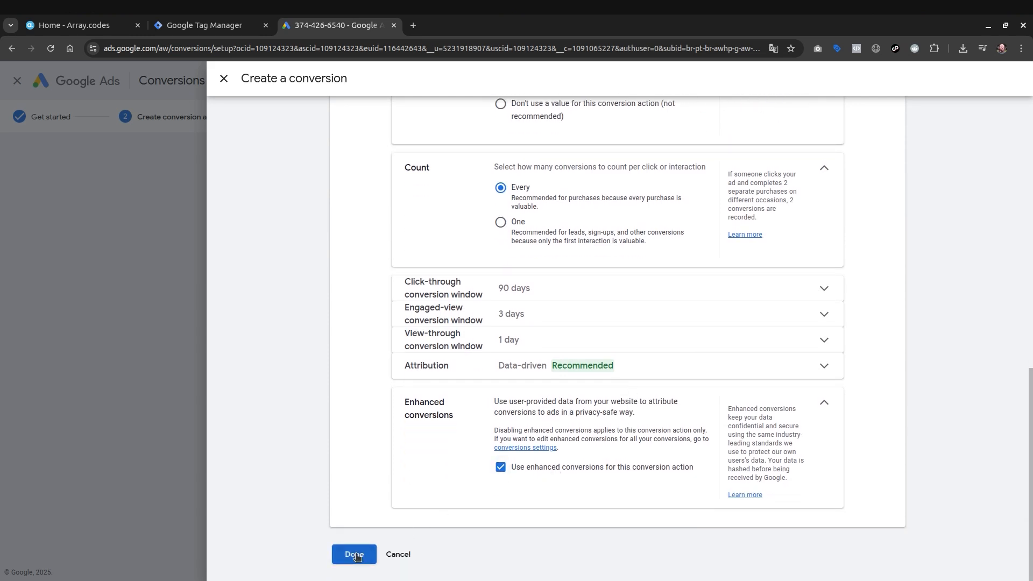
left_click(325, 363)
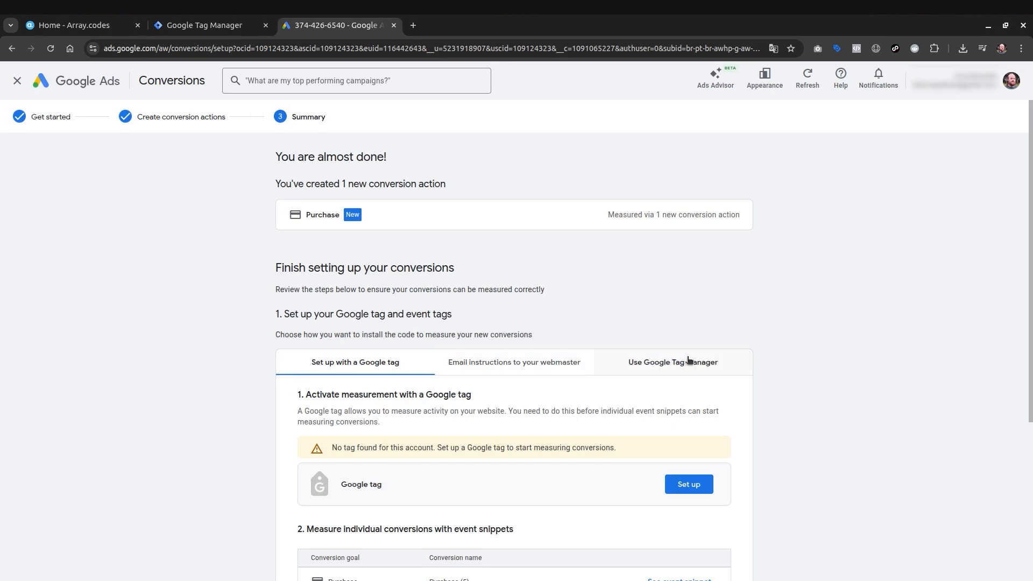
Show the Google Tag Manager setup instructions for the new Purchase conversion and copy the conversion ID
left_click(671, 363)
scroll(612, 325, "down", 3)
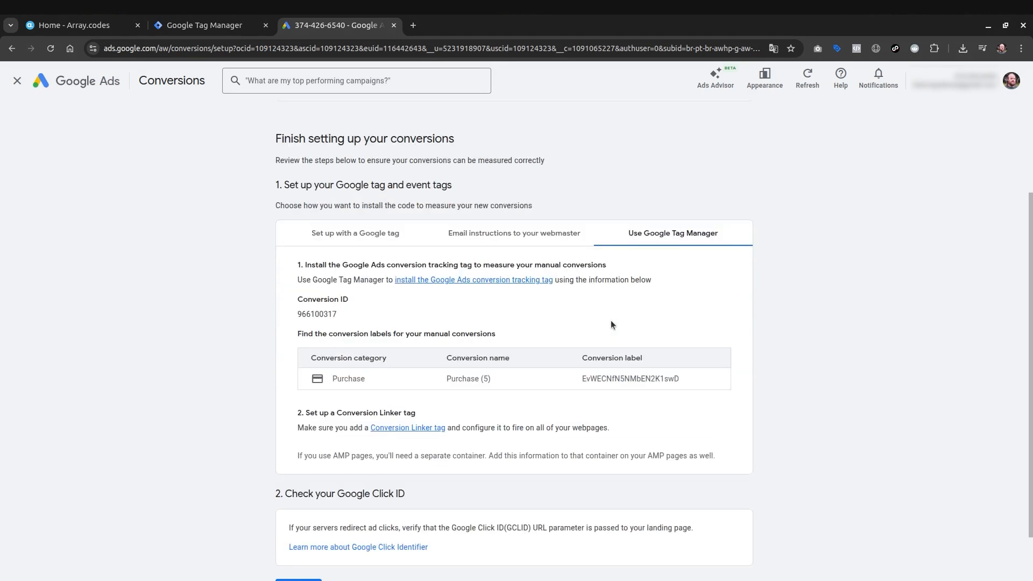
double_click(323, 314)
key("ctrl+c")
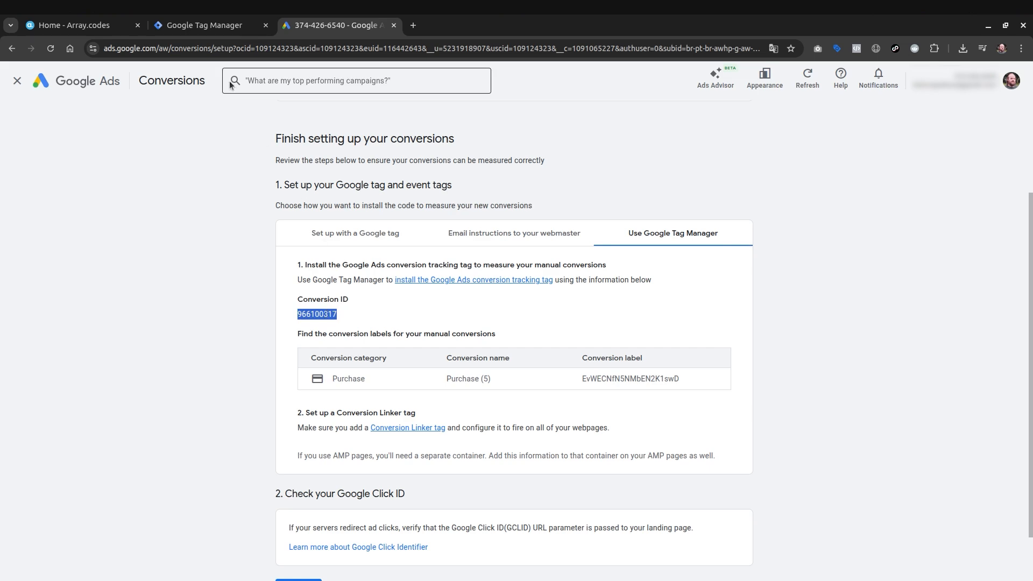
Switch to Google Tag Manager and set the Conversion ID of the "Google Ads - Purchase" tag to 966100317
left_click(227, 30)
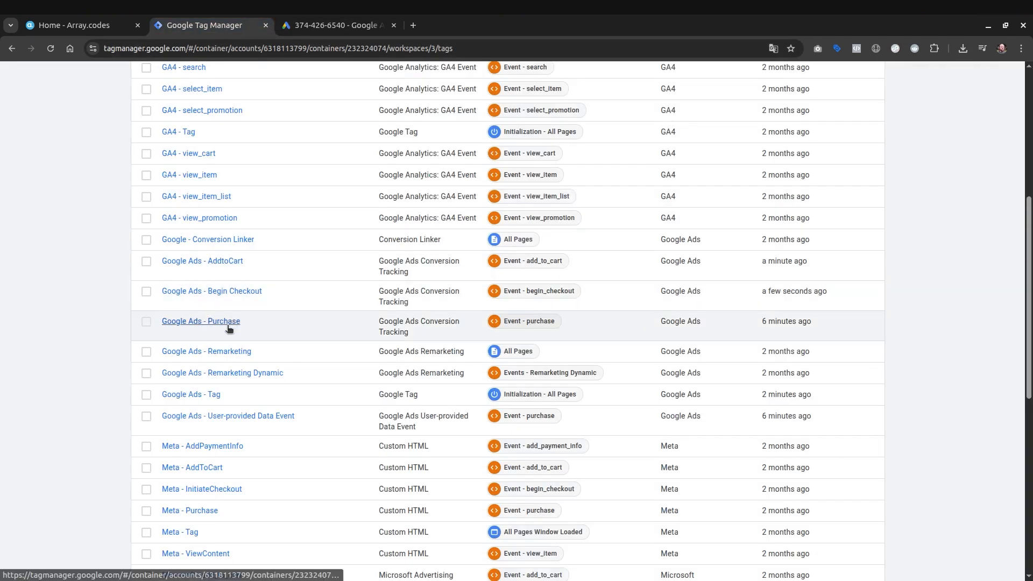
left_click(227, 324)
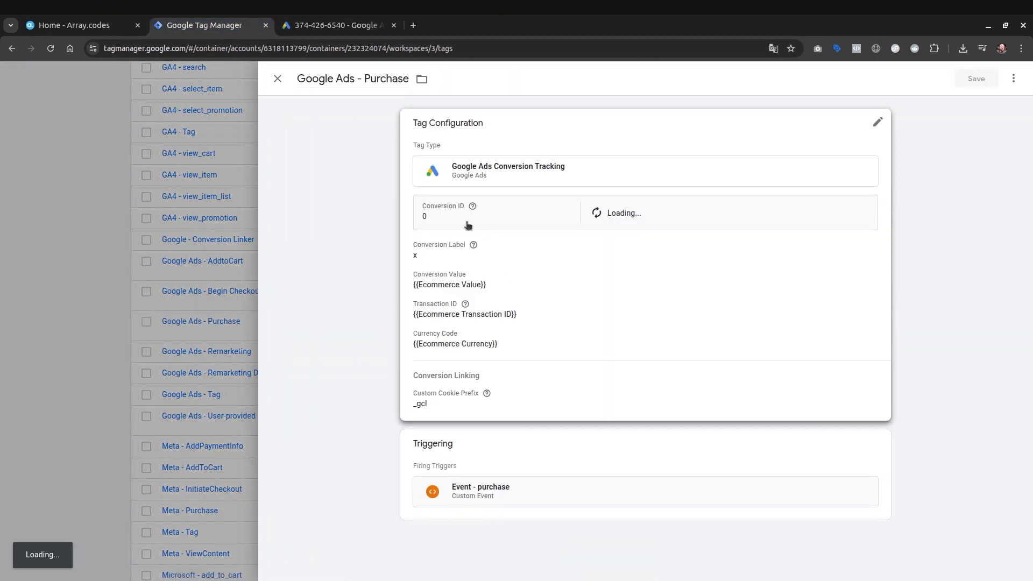
left_click(468, 225)
double_click(447, 238)
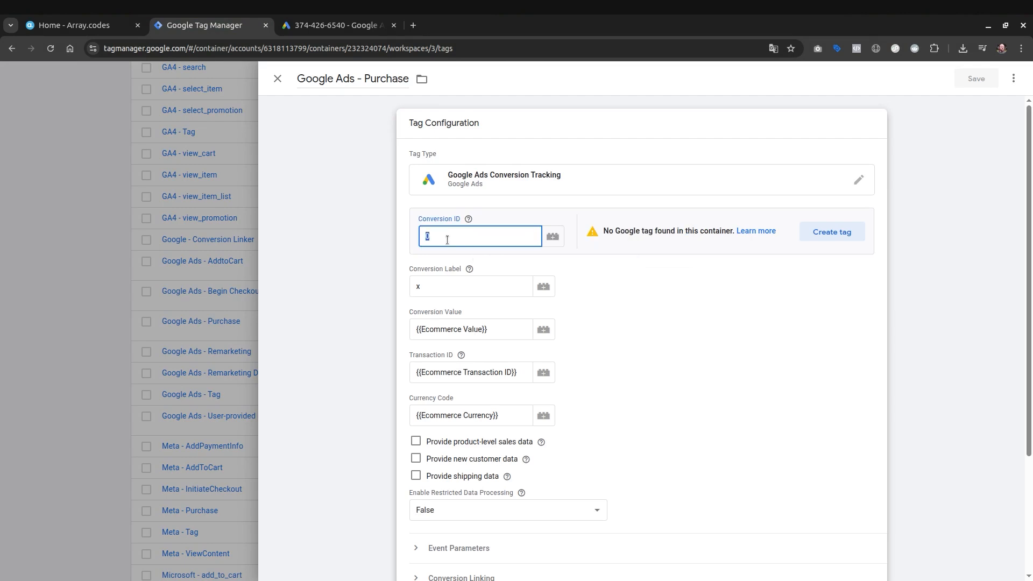
key("ctrl+v")
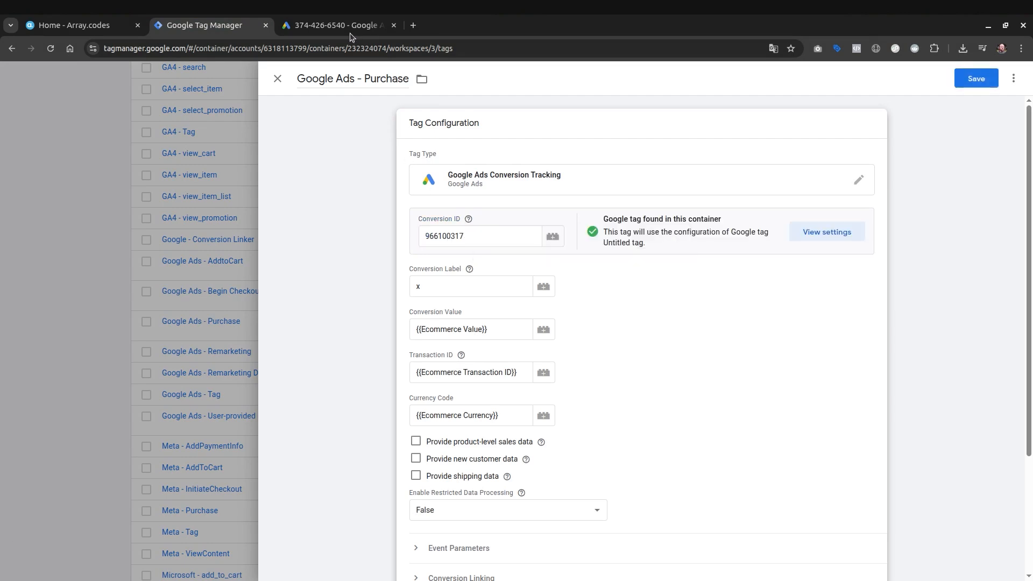
Copy the Purchase conversion label from Google Ads and set the Conversion Label of the "Google Ads - Purchase" tag to EvWECNfN5NMbEN2K1swD
left_click(349, 30)
double_click(625, 379)
key("ctrl+c")
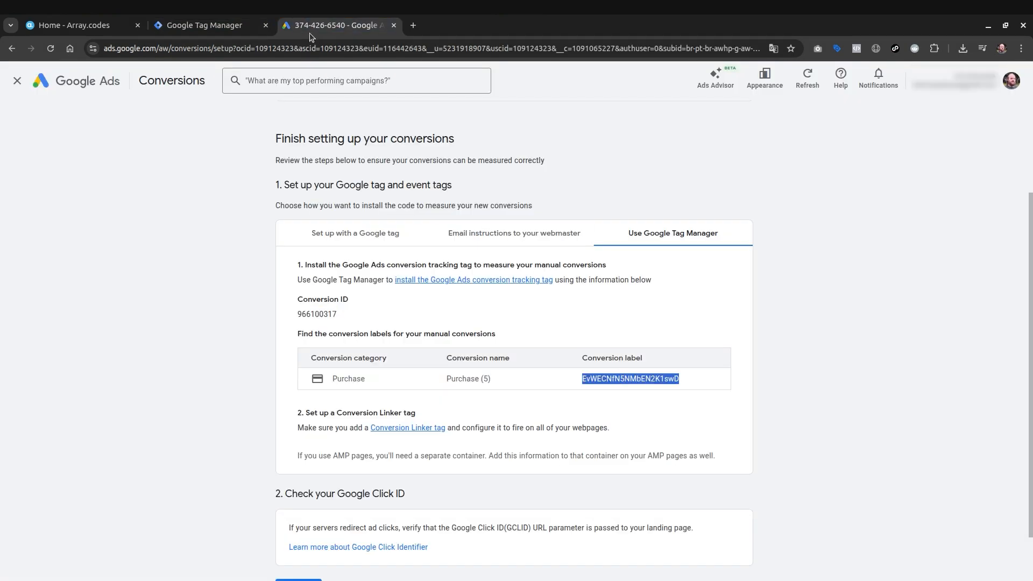
left_click(232, 27)
double_click(465, 288)
key("ctrl+v")
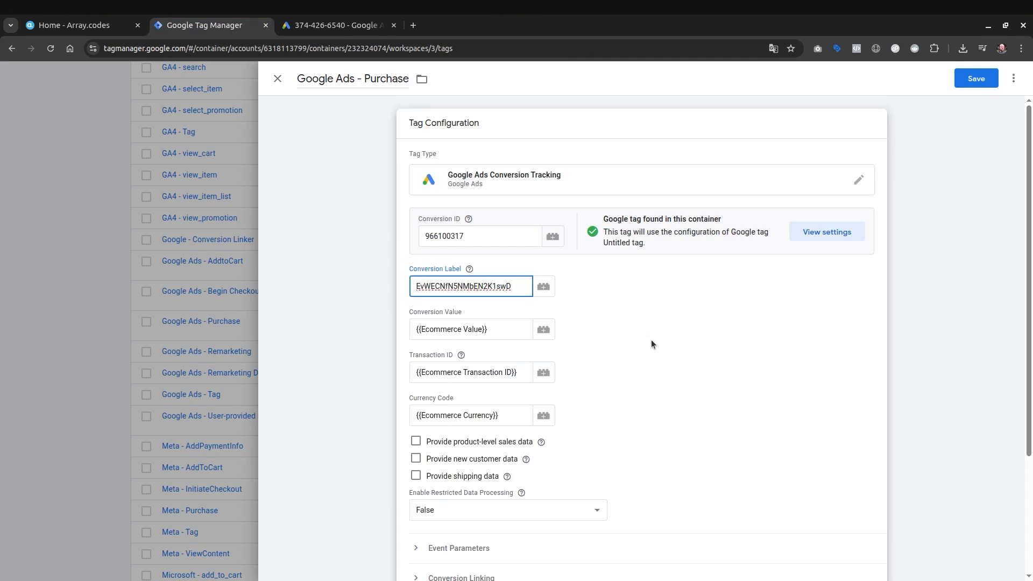
Make the "Google Ads - Purchase" tag provide new customer data with Data Layer as the data source, and save the tag
scroll(625, 368, "down", 1)
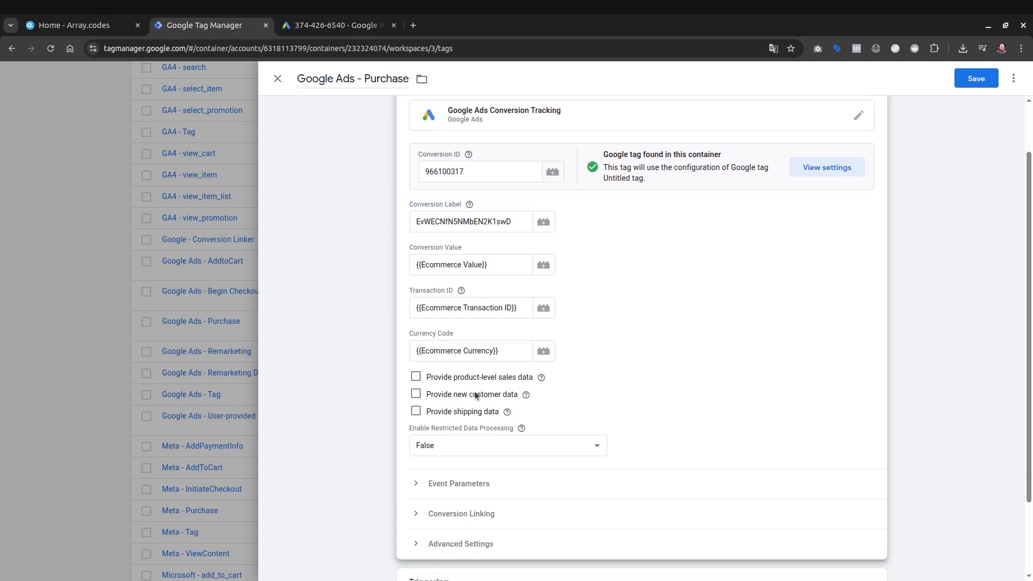
left_click(416, 394)
left_click(467, 426)
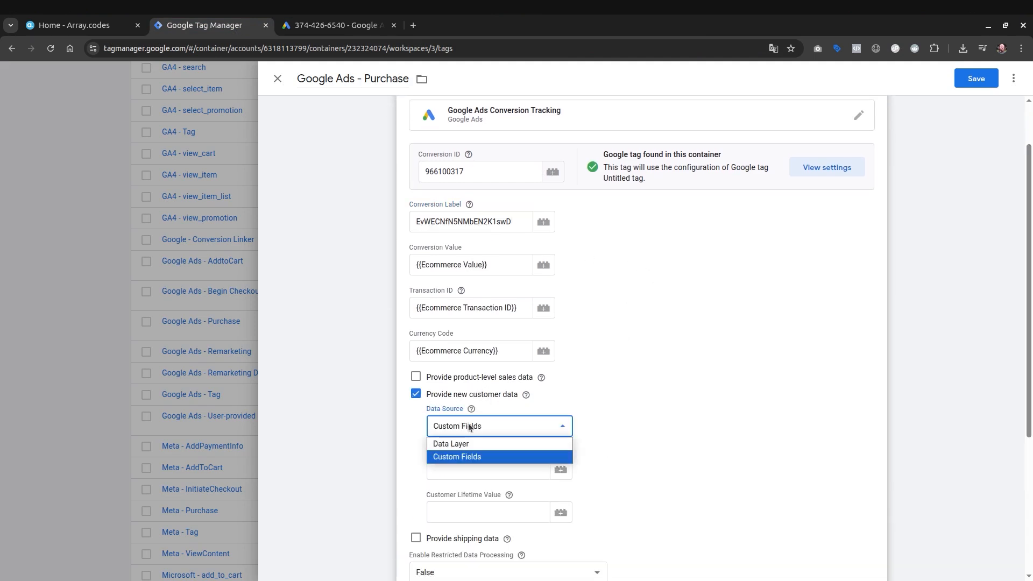
left_click(483, 442)
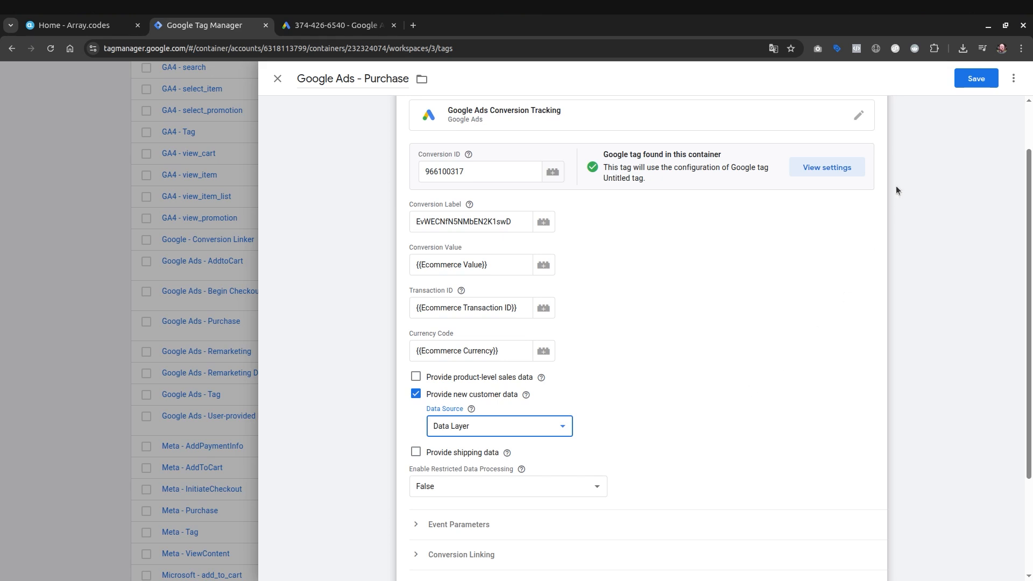
left_click(976, 78)
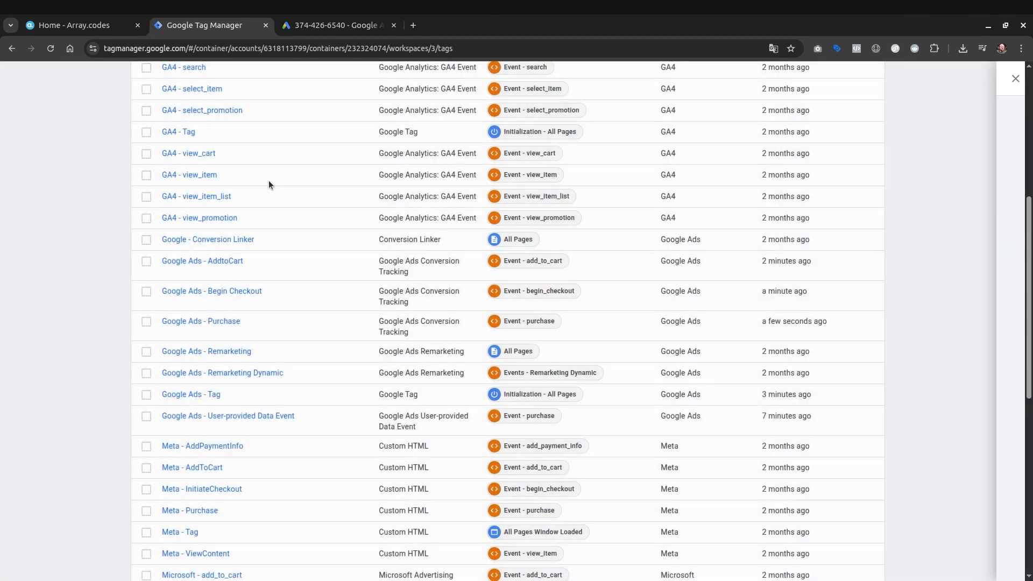
Switch to Google Ads and copy the conversion ID from the Purchase conversion's Google Tag Manager instructions
left_click(326, 25)
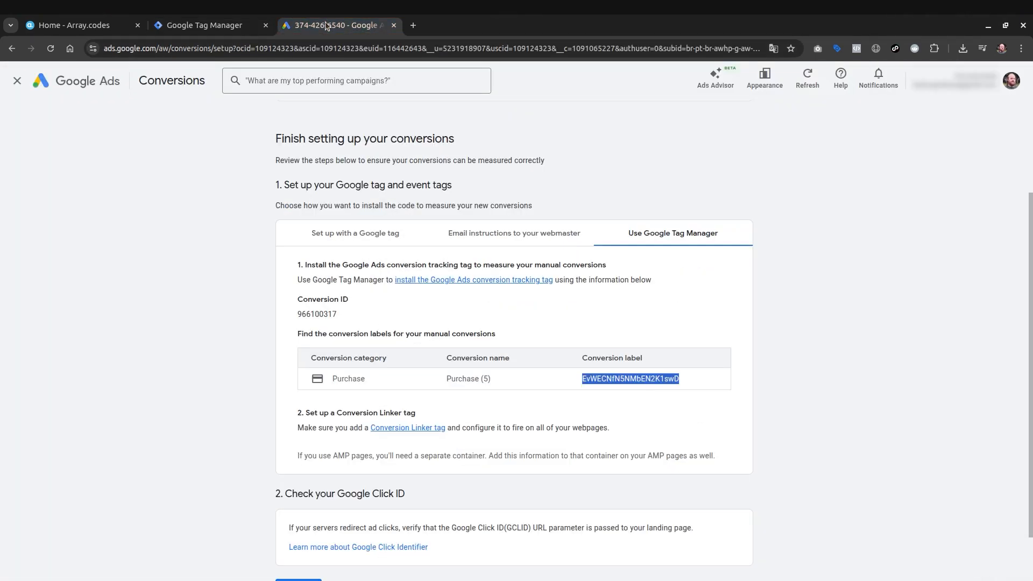
double_click(315, 314)
key("ctrl+c")
In Google Tag Manager, set the "Google Ads - User-provided Data Event" tag's Conversion ID to 966100317, keep {{User-Provided Data}}, and save it
left_click(220, 26)
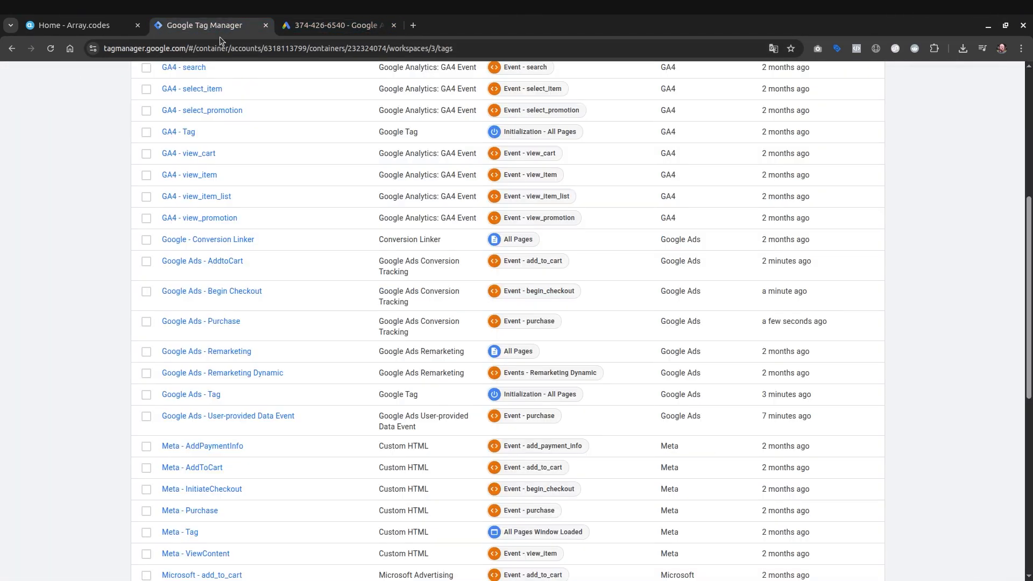
left_click(268, 419)
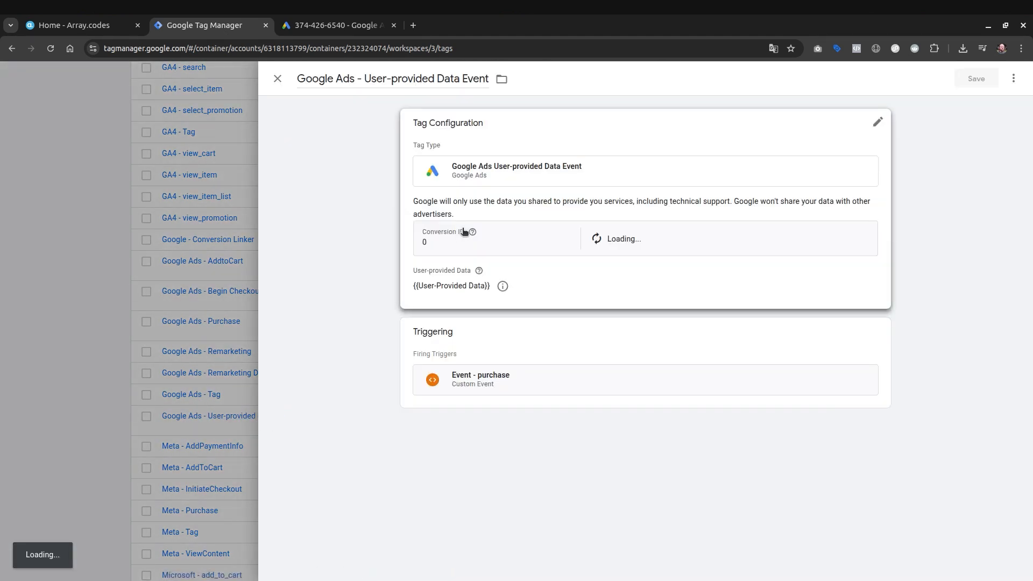
left_click(560, 216)
left_click(462, 262)
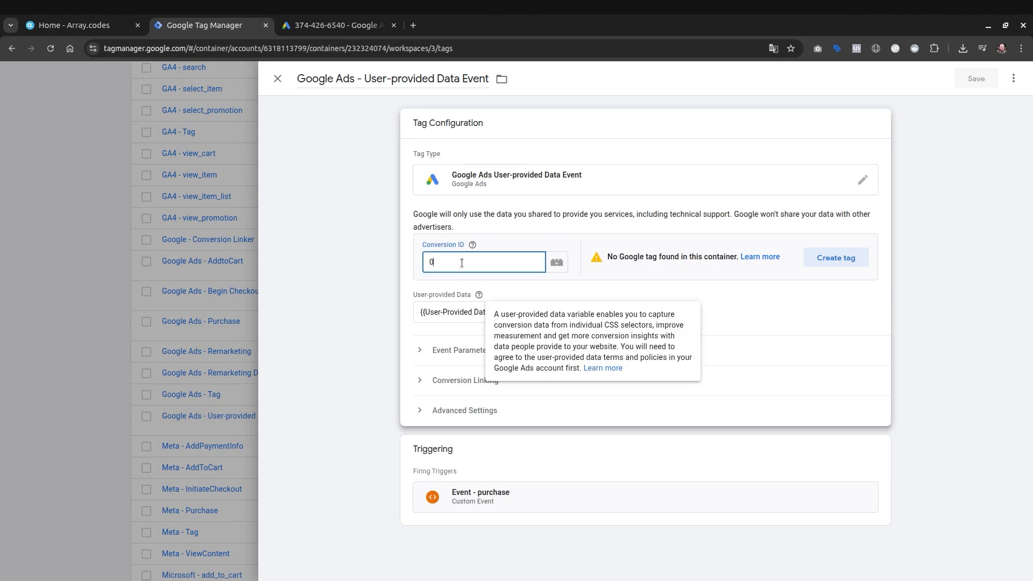
key("ctrl+v")
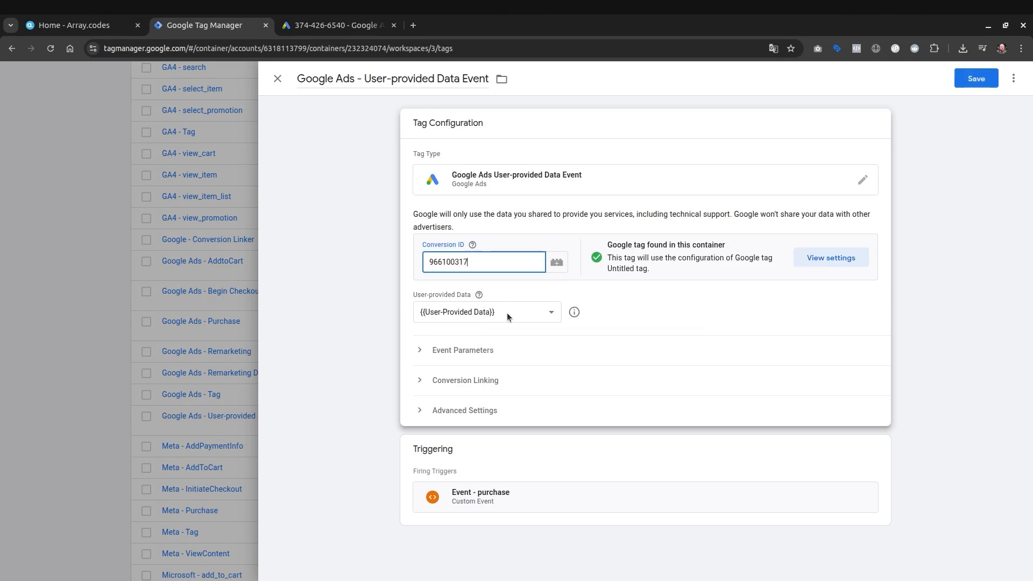
left_click(507, 312)
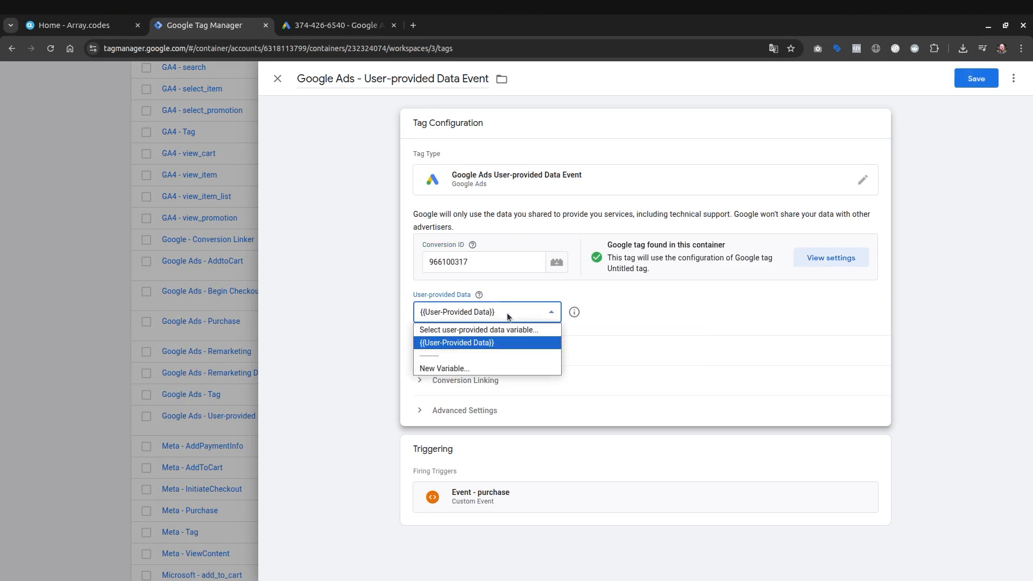
left_click(507, 312)
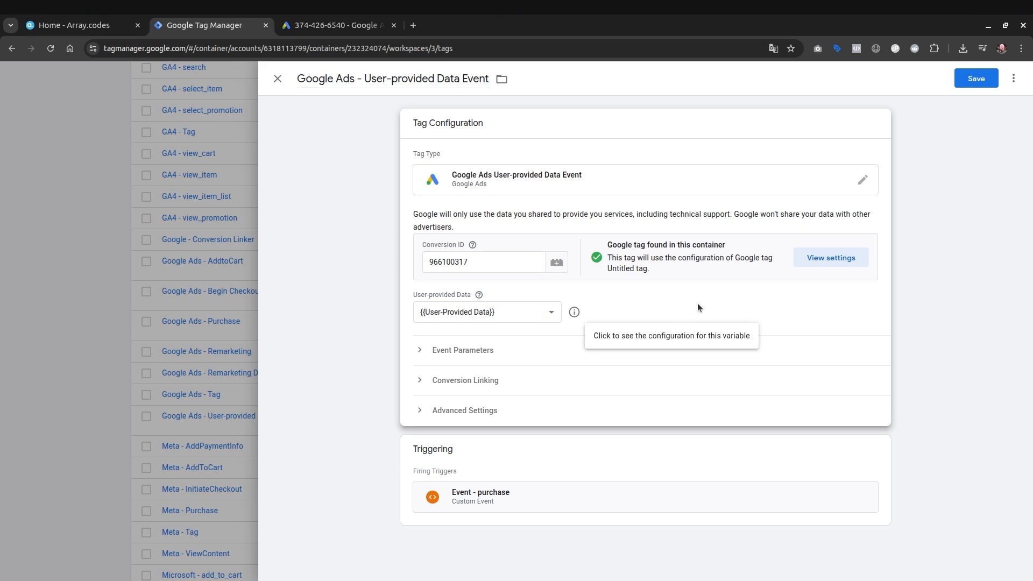
left_click(976, 78)
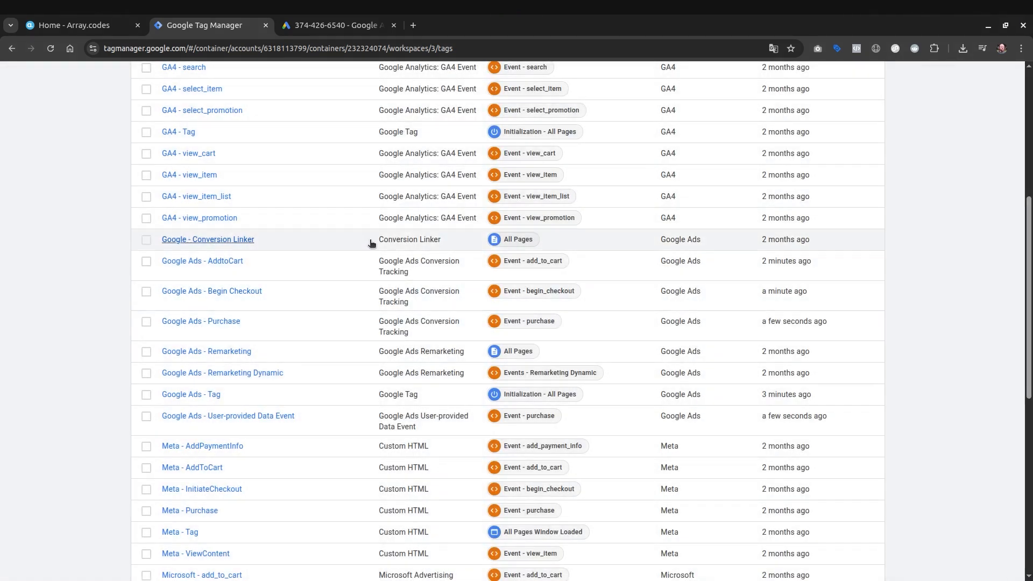
Switch to Google Ads and finish the Purchase conversion setup
left_click(338, 25)
scroll(620, 312, "down", 1)
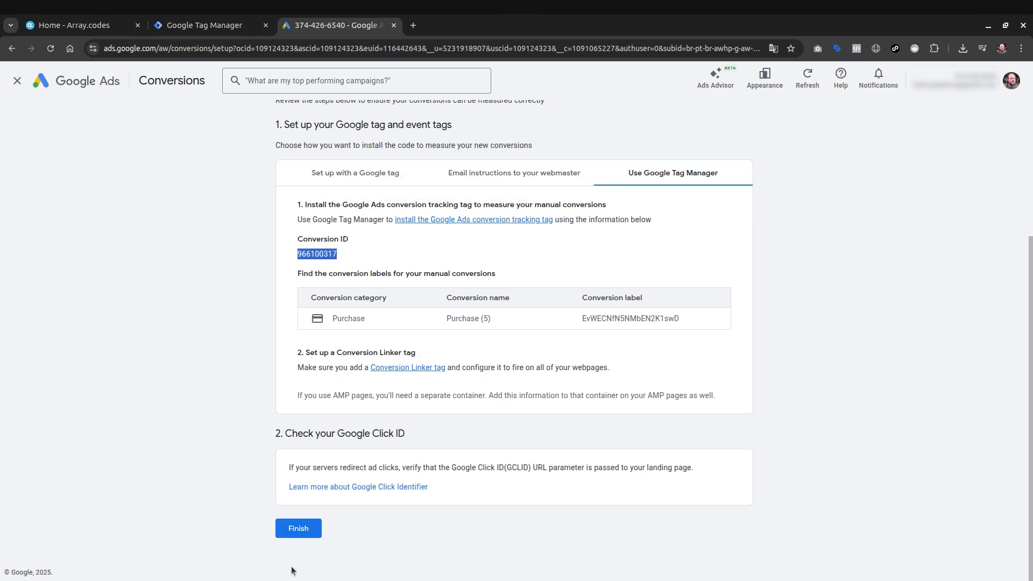
left_click(298, 529)
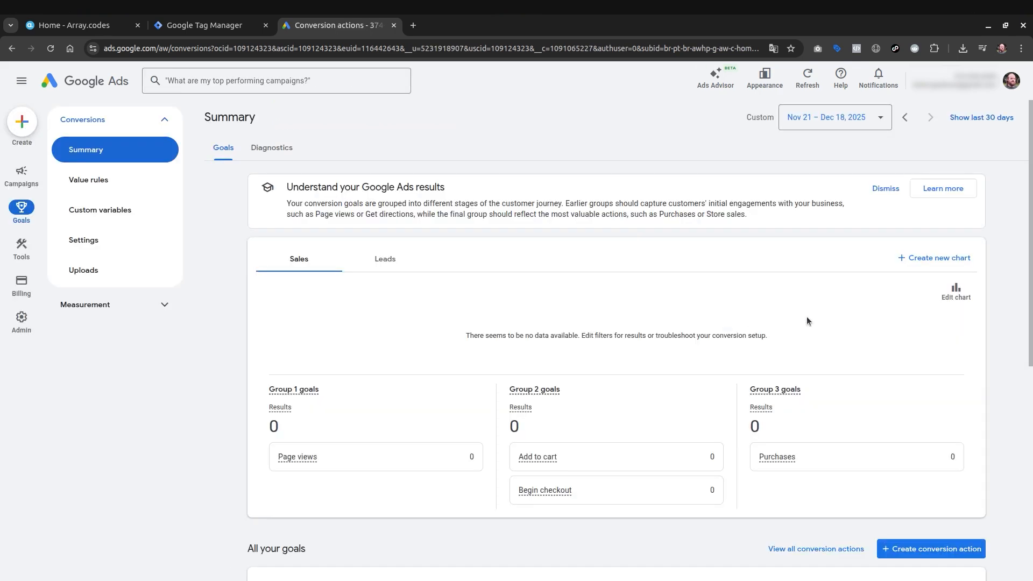
Examine the conversion actions listed under the Purchase, Add to cart and Begin checkout goals in the conversions summary
scroll(867, 320, "down", 6)
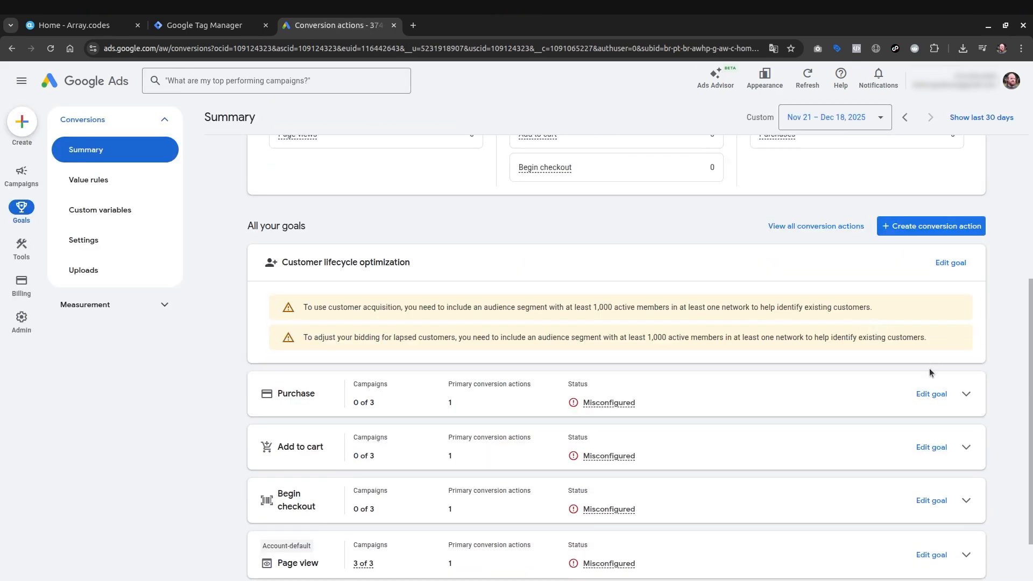
left_click(966, 397)
scroll(966, 398, "down", 2)
left_click(966, 414)
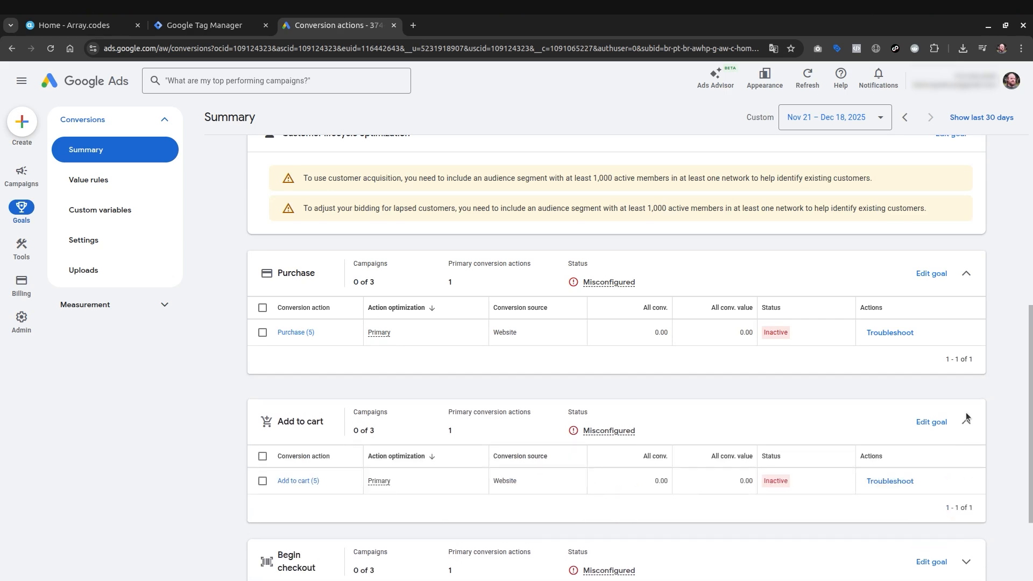
scroll(967, 431, "down", 1)
left_click(967, 499)
scroll(958, 409, "down", 1)
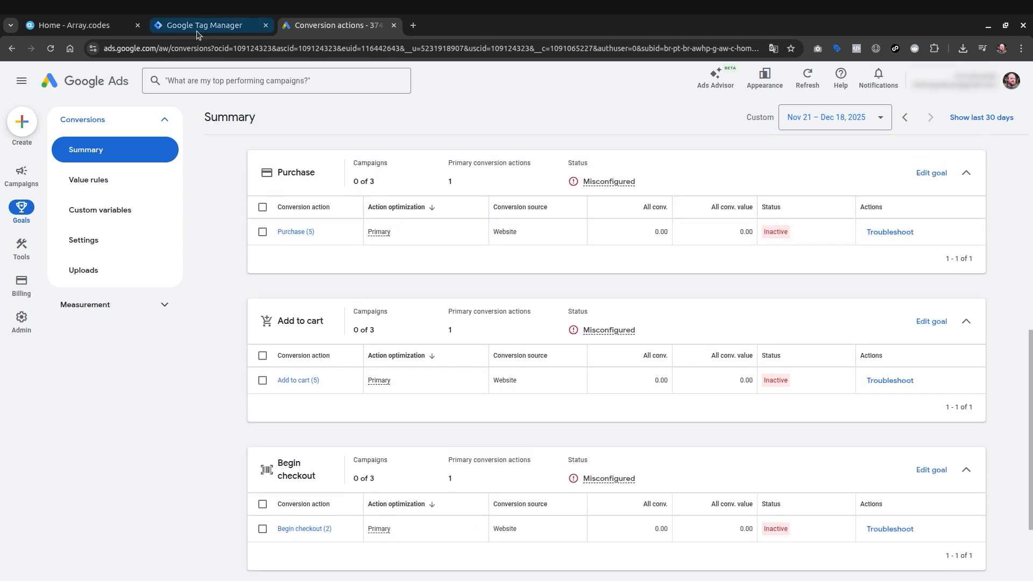
Switch to Google Tag Manager and publish the workspace changes as a new live version without a name or description
left_click(196, 27)
scroll(546, 302, "up", 5)
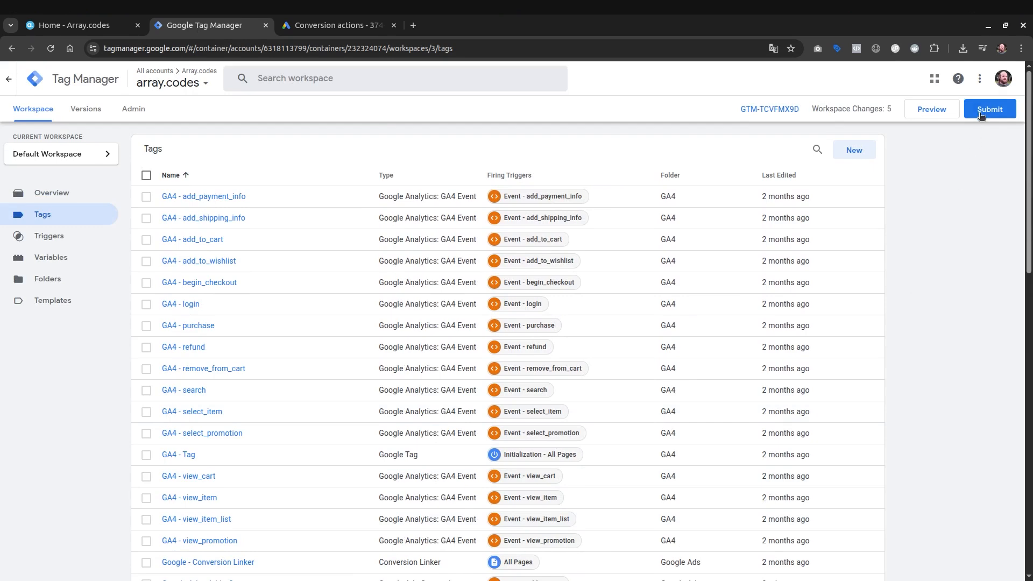
left_click(981, 112)
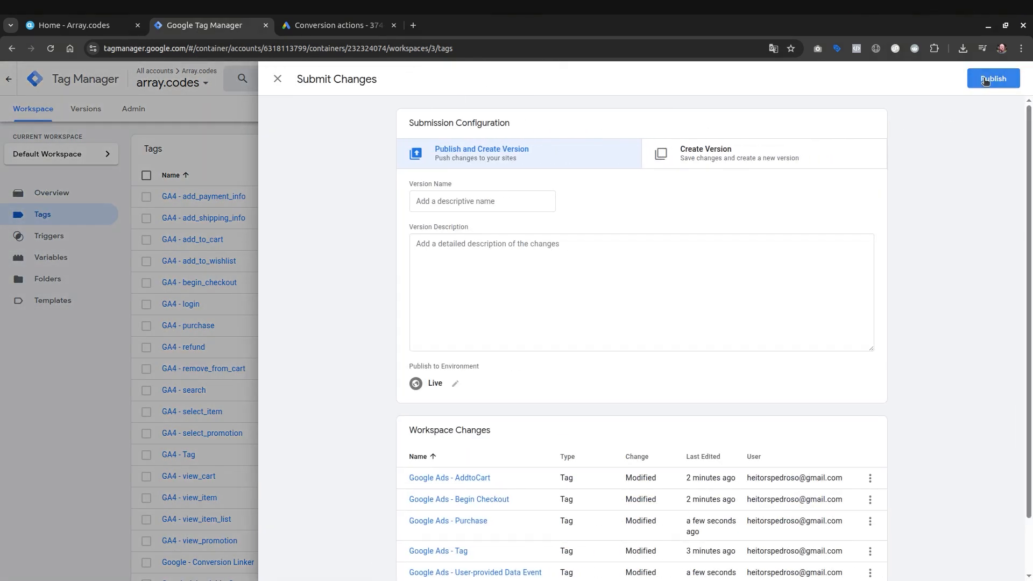
left_click(986, 80)
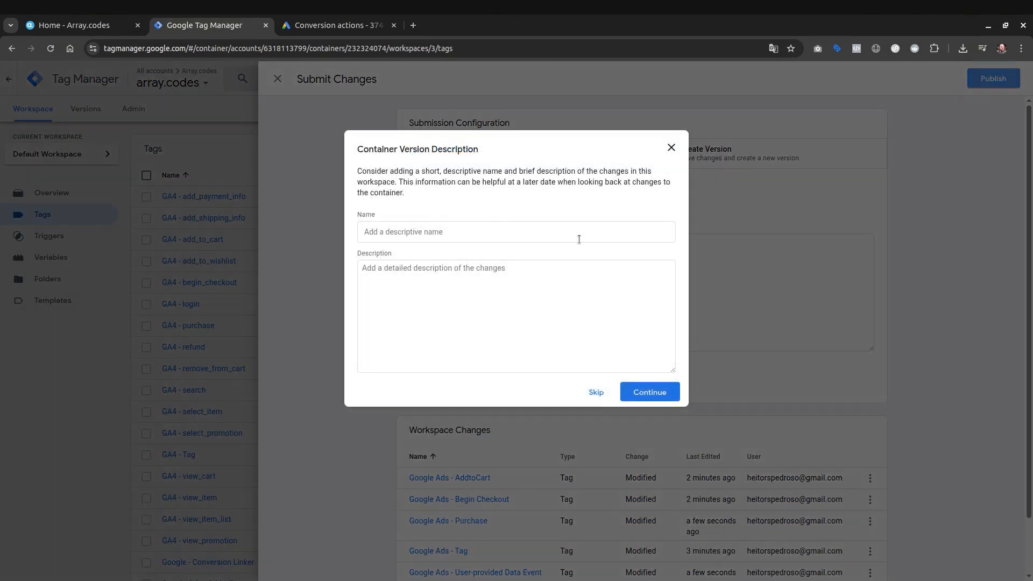
left_click(640, 398)
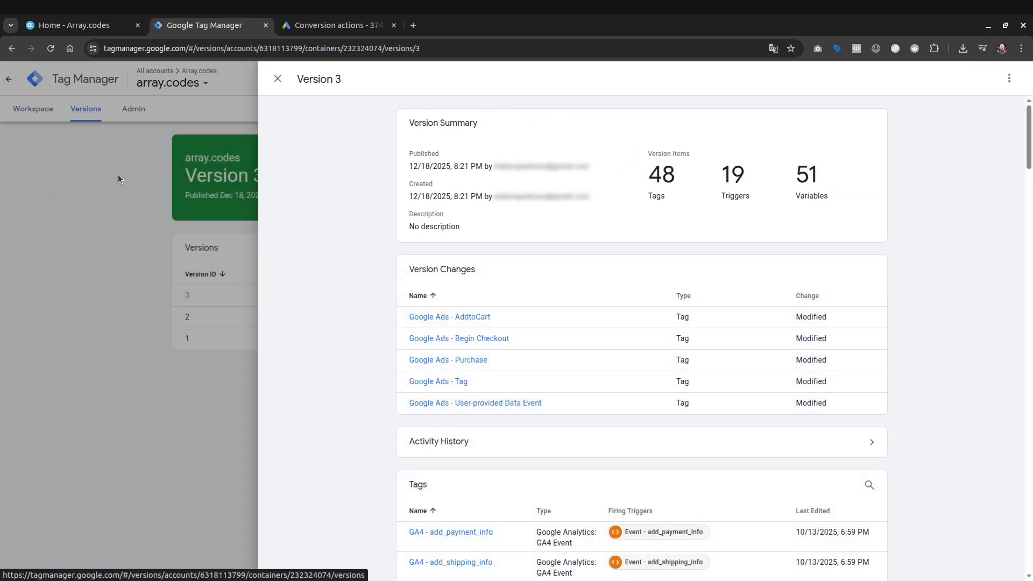
Switch back to the Google Ads conversions summary
left_click(323, 26)
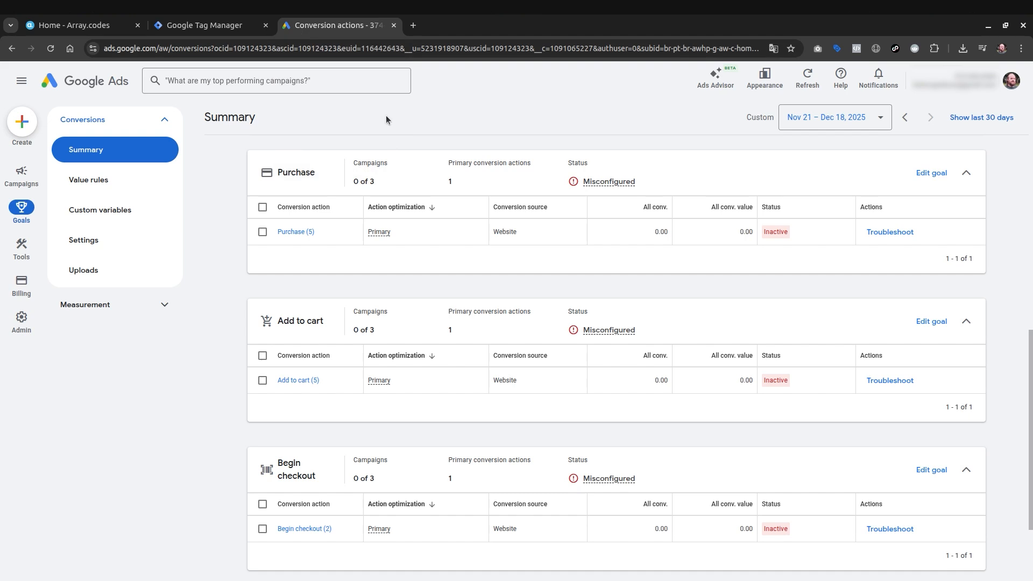